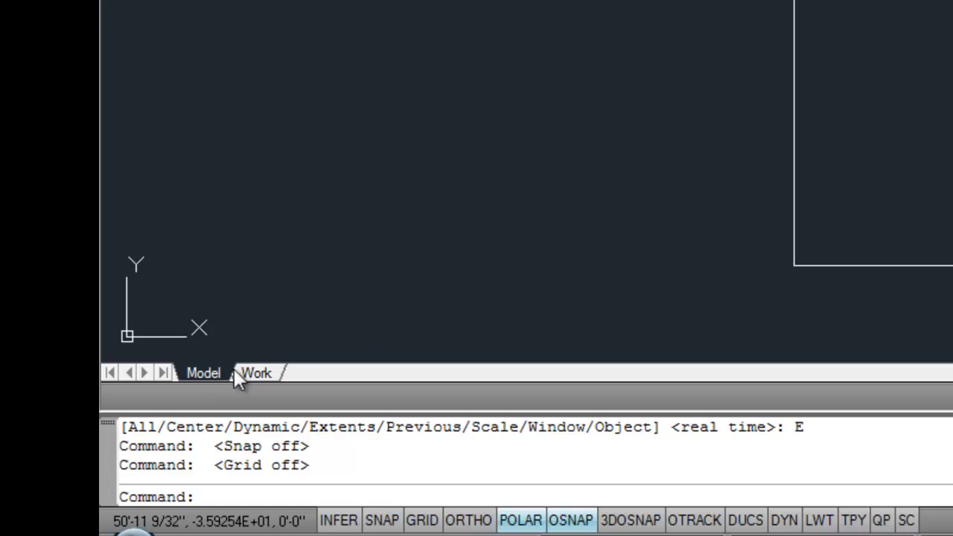
Step: Show the square outline zoomed to extents in model space with snap and grid switched off
mouse_move(255, 367)
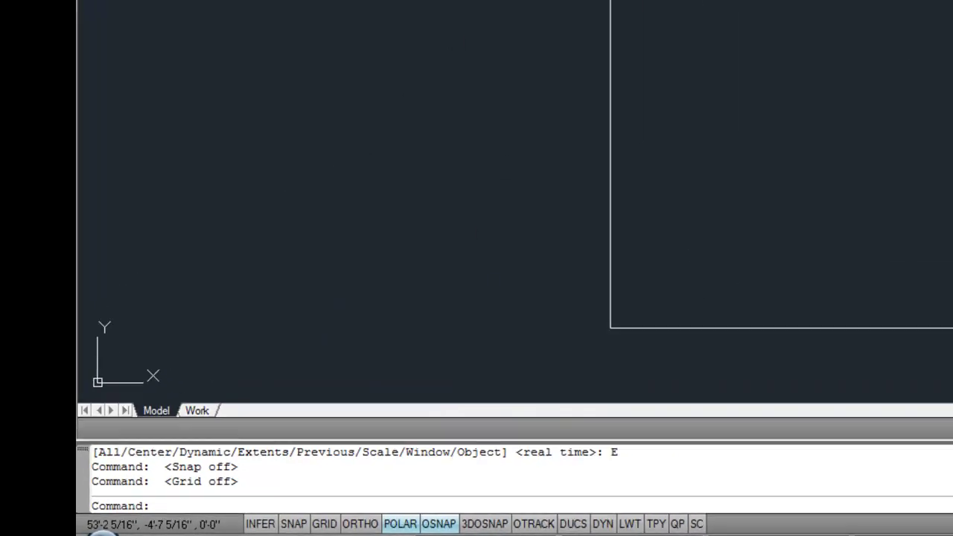
right_click(156, 408)
click(112, 465)
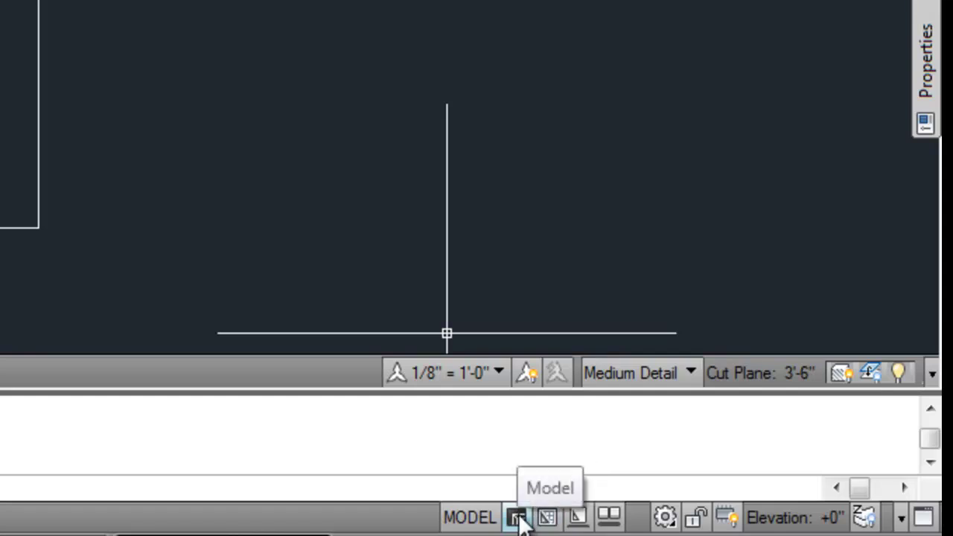
right_click(518, 519)
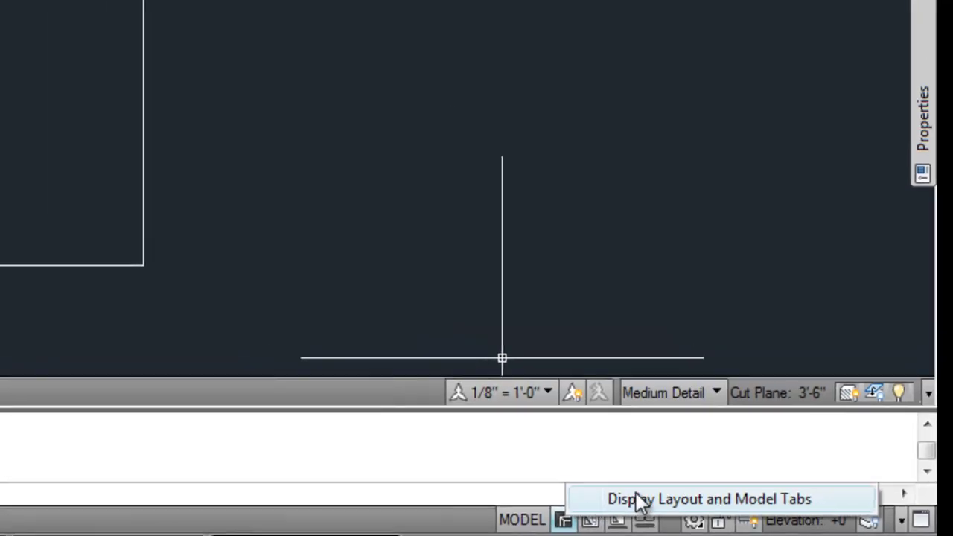
click(639, 499)
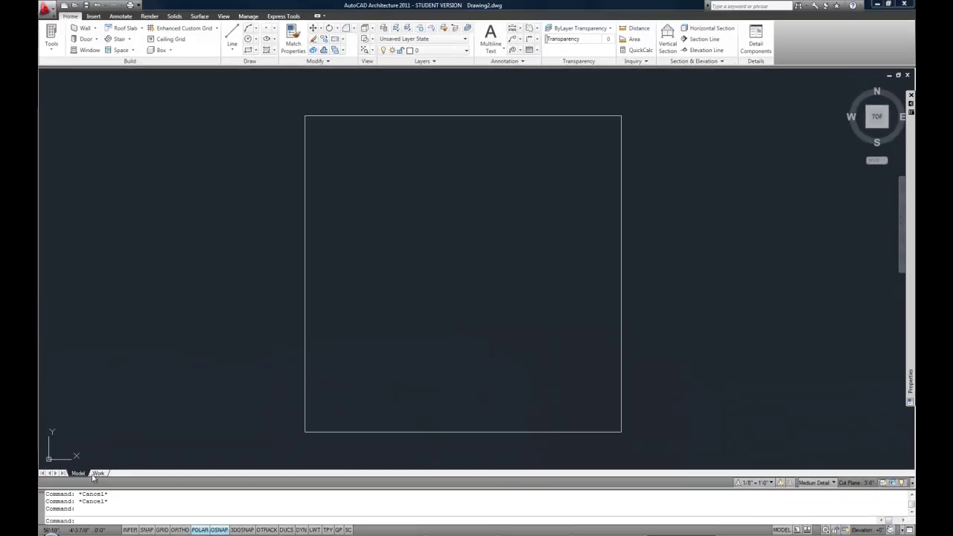
Step: Switch to the Work layout with its isometric and top-view viewports
click(97, 473)
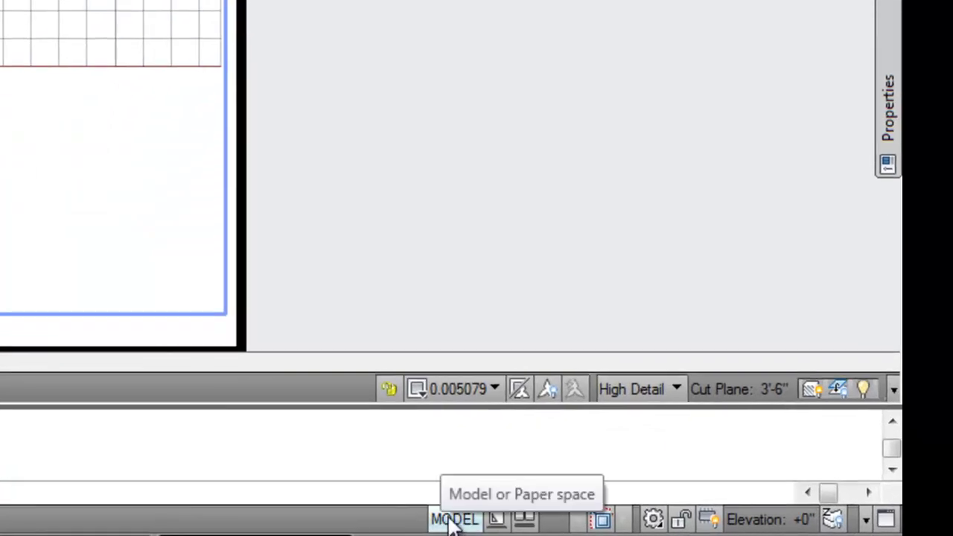
Step: Toggle the top-view viewport between MODEL and PAPER, leaving the layout in paper space
click(455, 521)
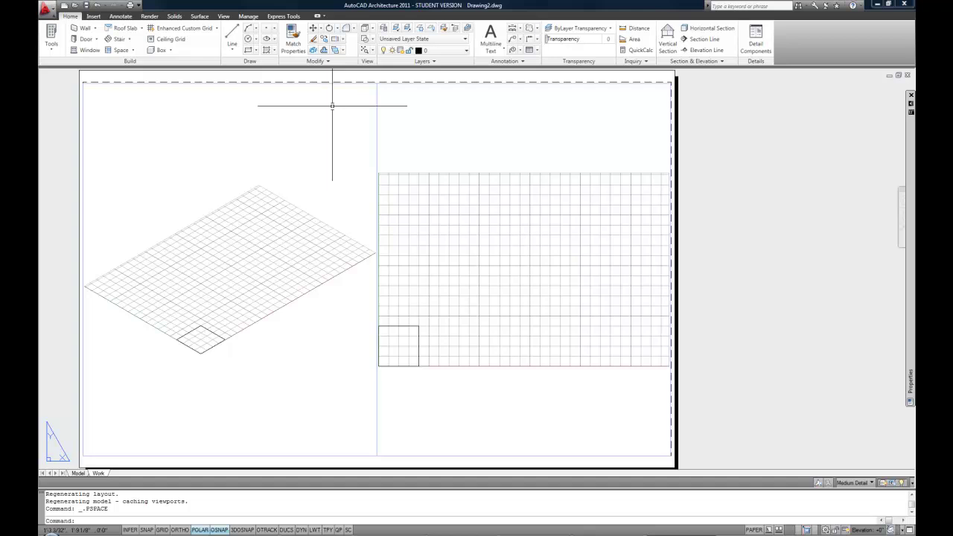
click(753, 529)
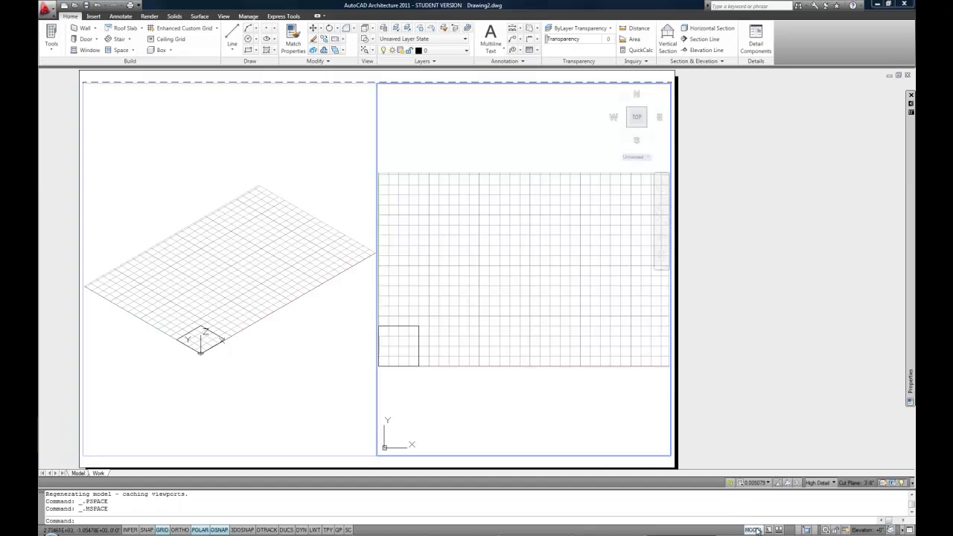
click(753, 530)
click(754, 530)
click(754, 529)
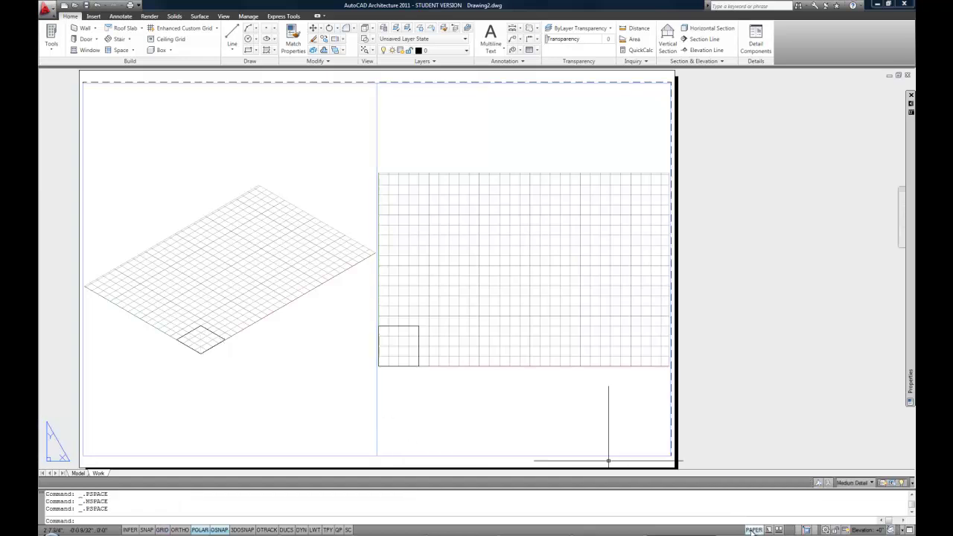
click(754, 529)
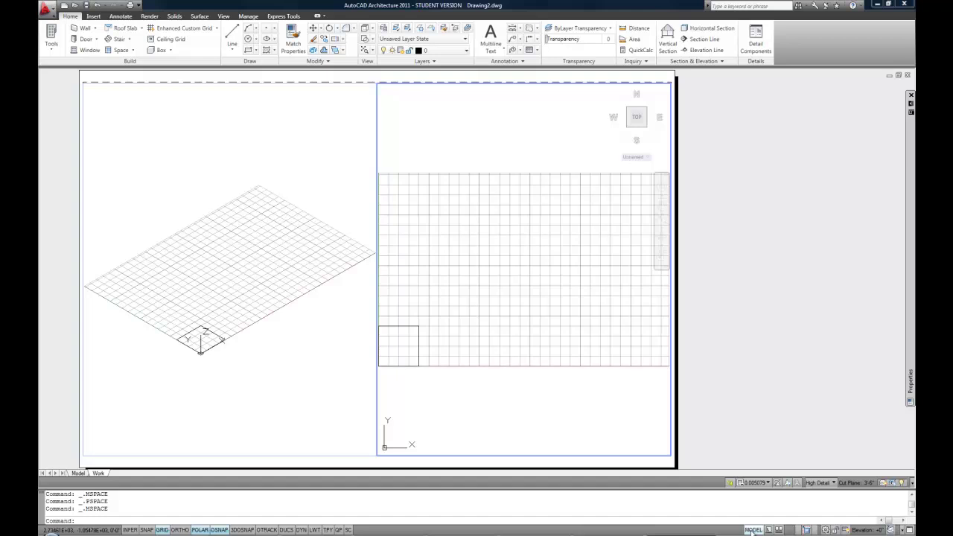
click(753, 530)
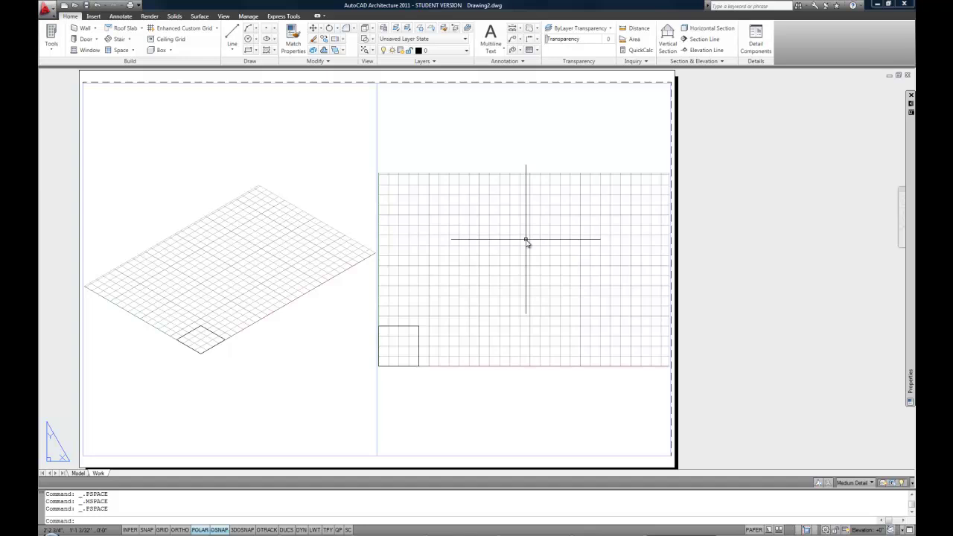
Step: Erase the right top-view viewport and the left isometric viewport
click(378, 93)
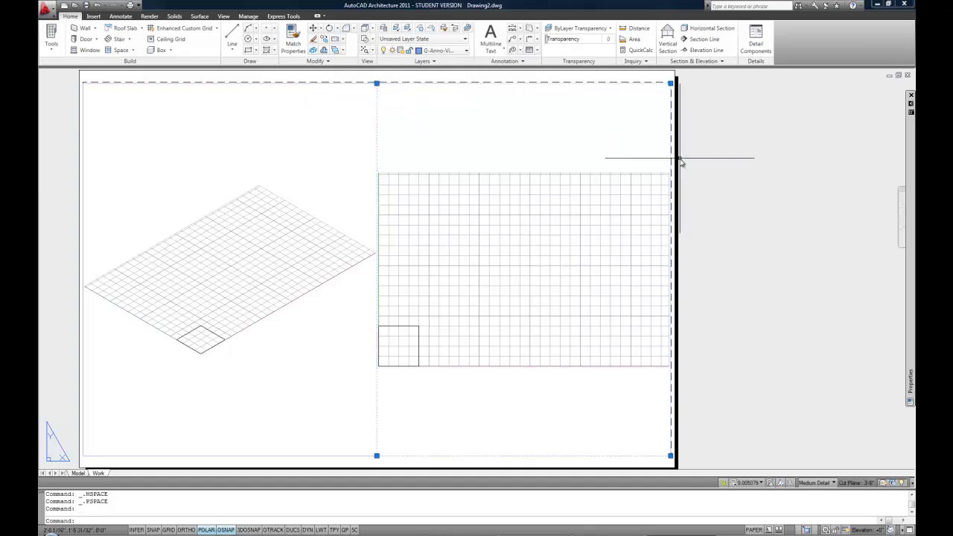
key(Delete)
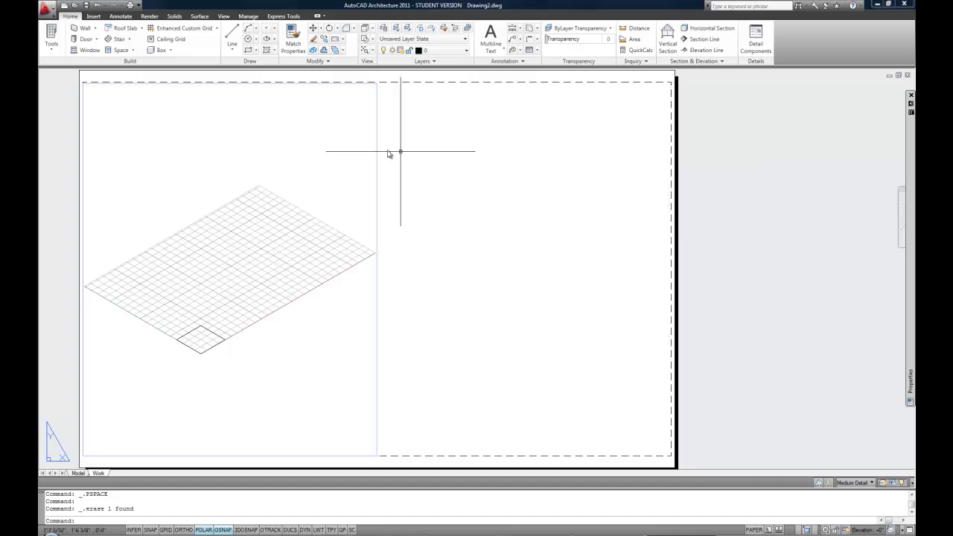
click(376, 152)
key(Delete)
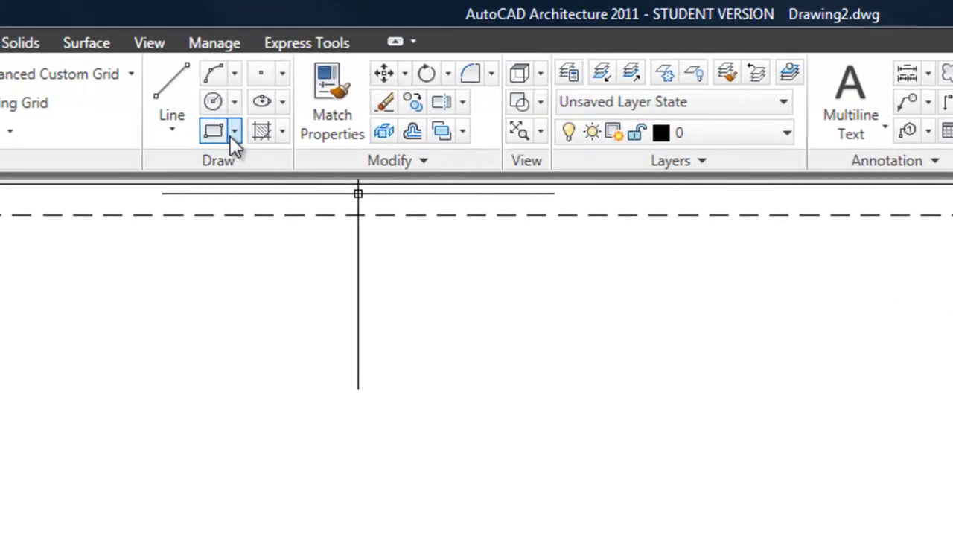
Step: Pick the Single standard configuration in the New Viewports dialog
click(149, 45)
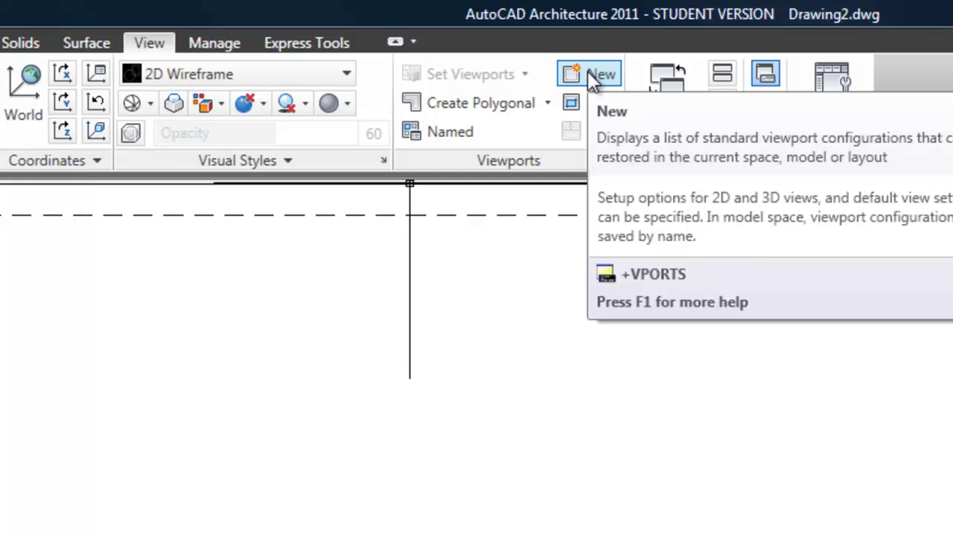
click(410, 2)
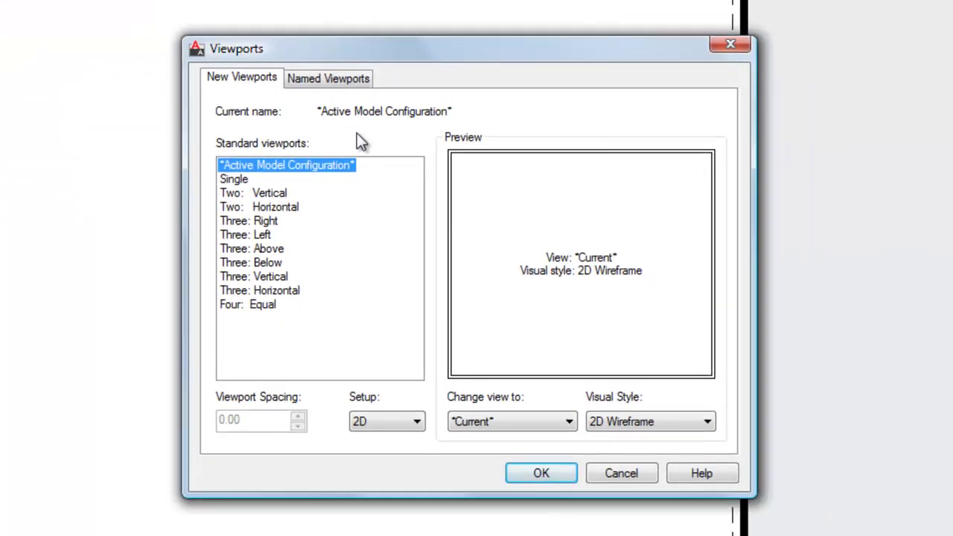
drag(414, 48, 210, 48)
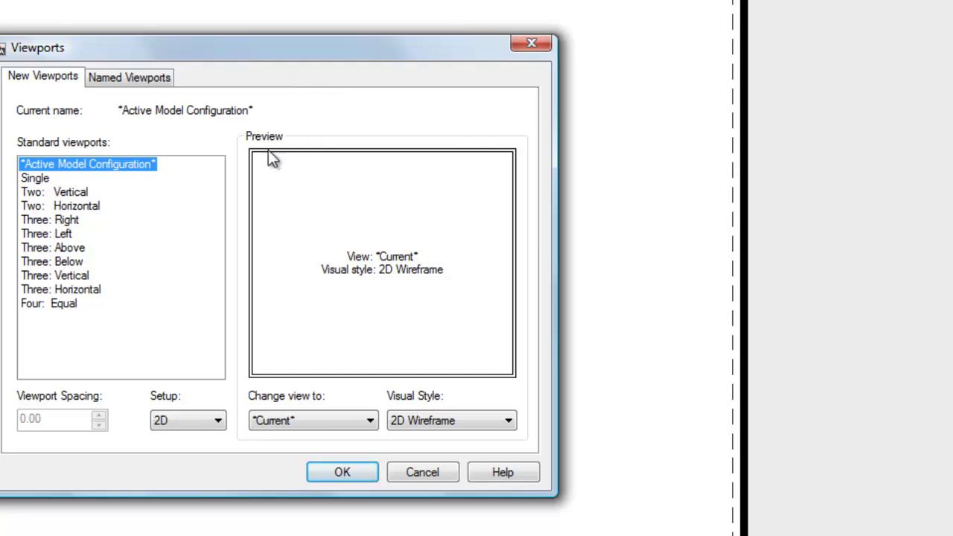
click(49, 180)
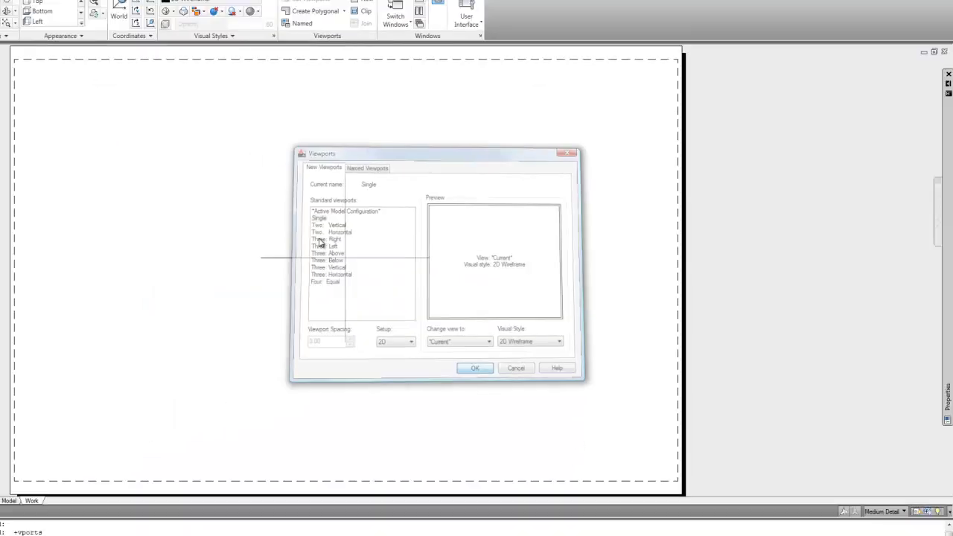
Step: Confirm the Single configuration and draw the viewport from the sheet's top-left to bottom-right
click(342, 472)
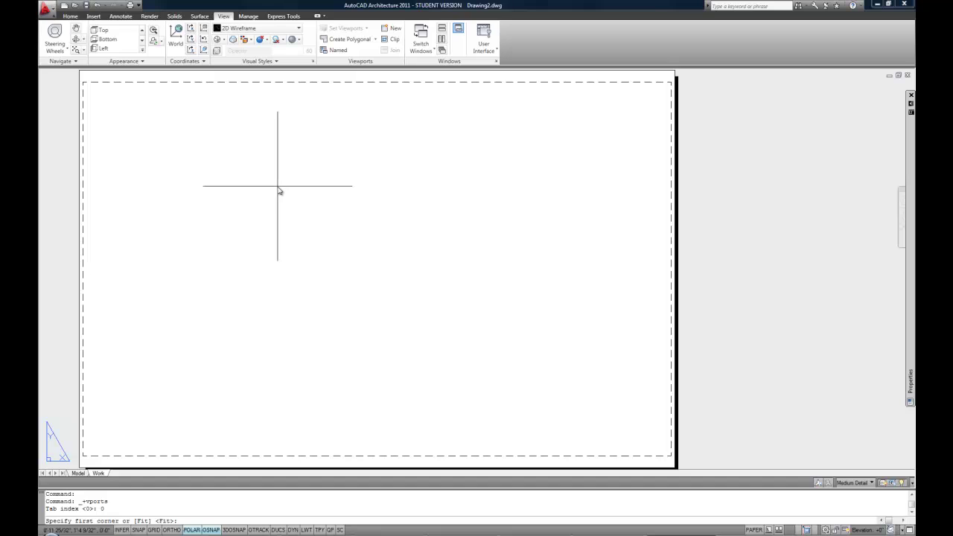
click(137, 129)
click(641, 437)
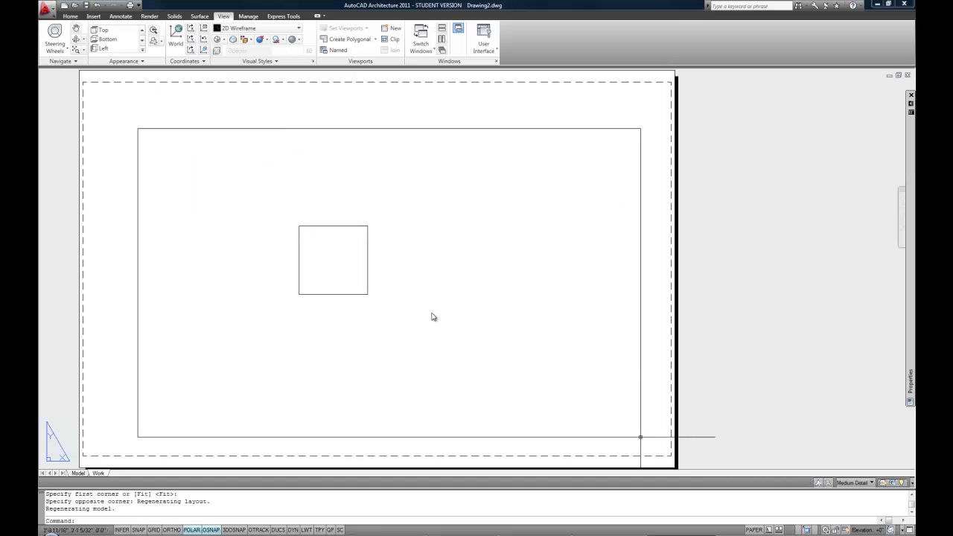
Step: In model space, offset the square 4 units inward with the O command
click(78, 473)
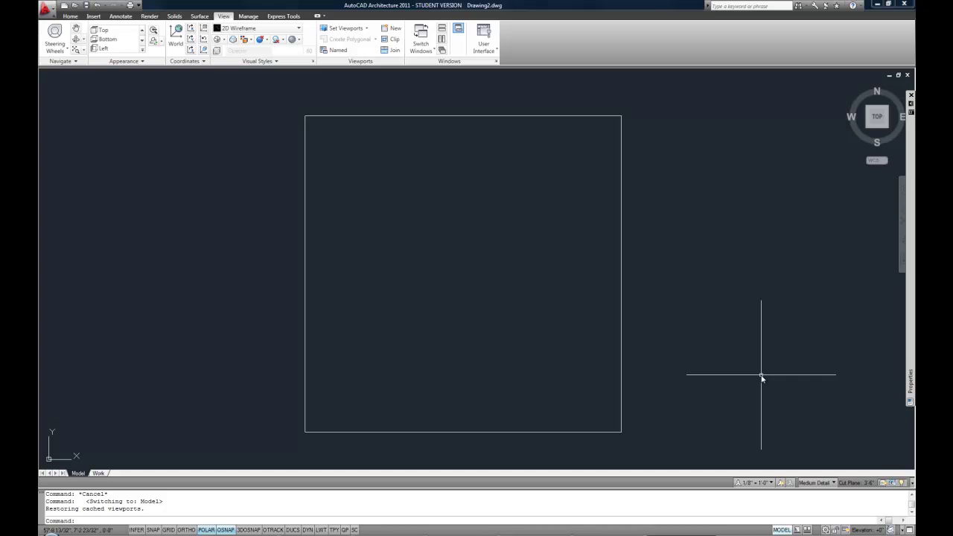
text(o)
key(Return)
text(4)
key(Return)
click(523, 119)
click(518, 172)
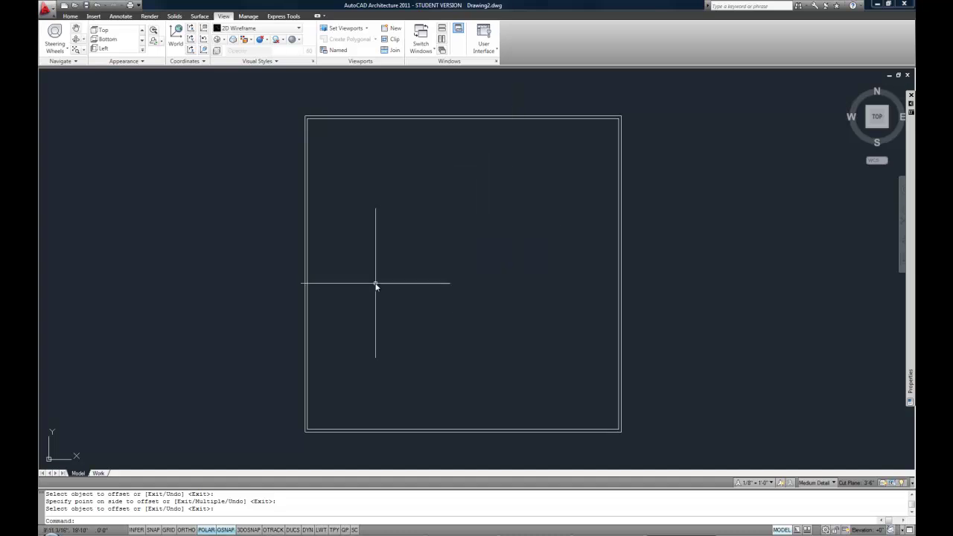
Step: Return to the Work layout and pan the sheet back into view
click(99, 473)
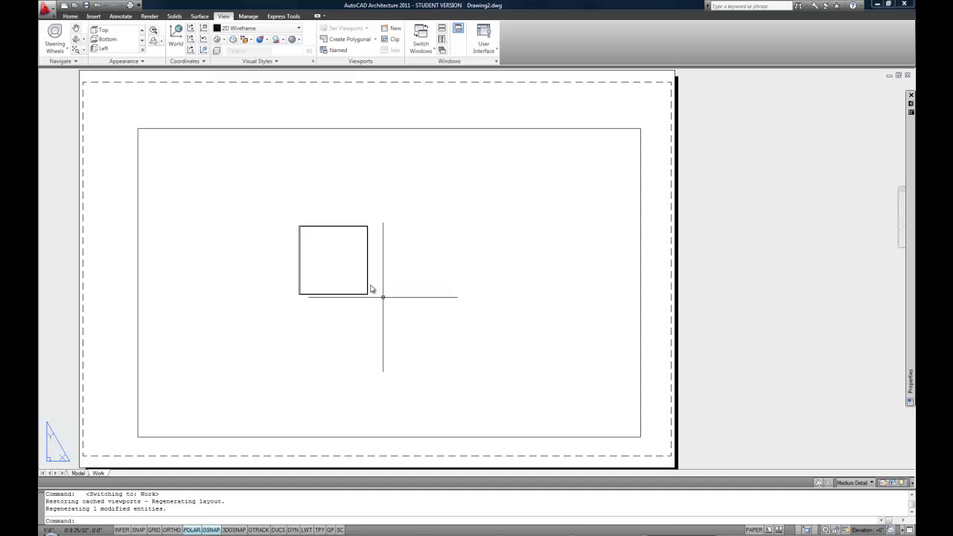
scroll(324, 228, up, 3)
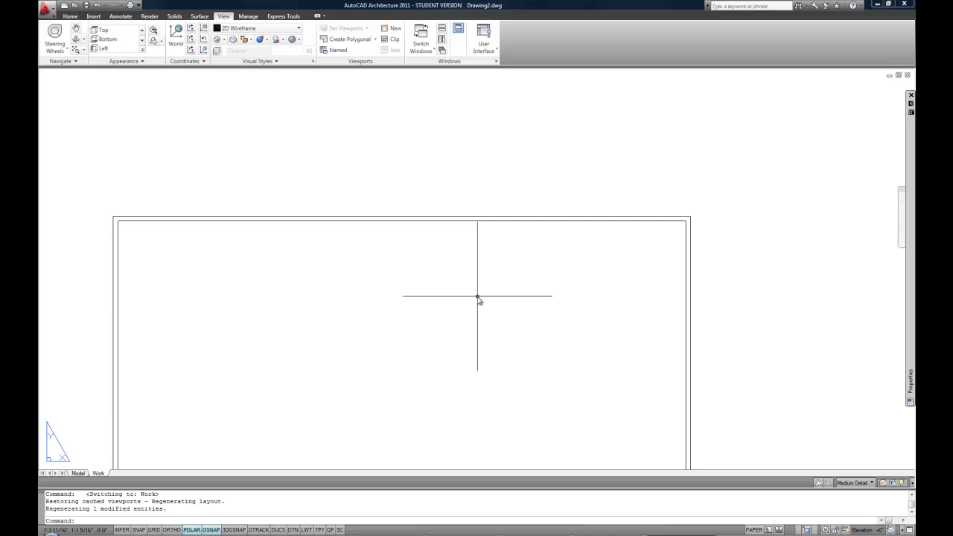
scroll(478, 298, down, 4)
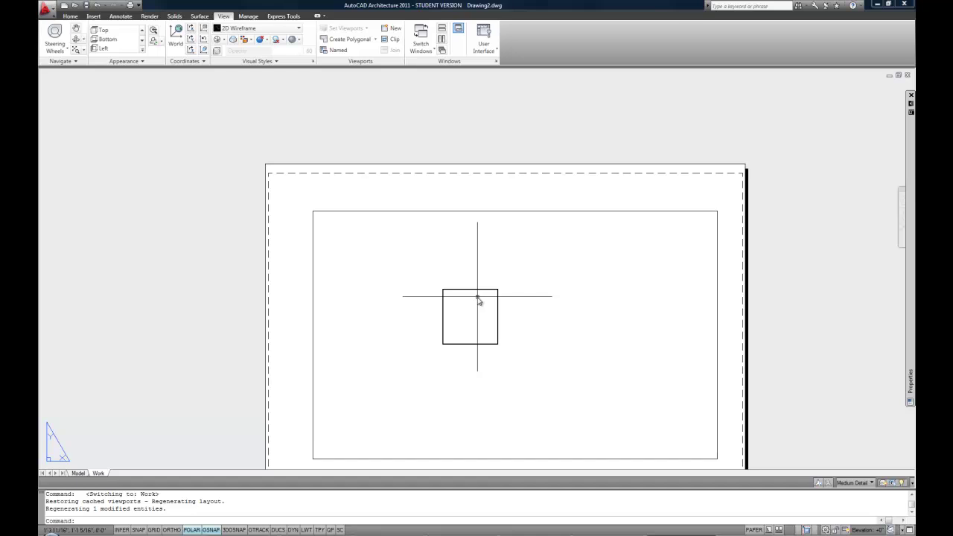
scroll(495, 313, up, 3)
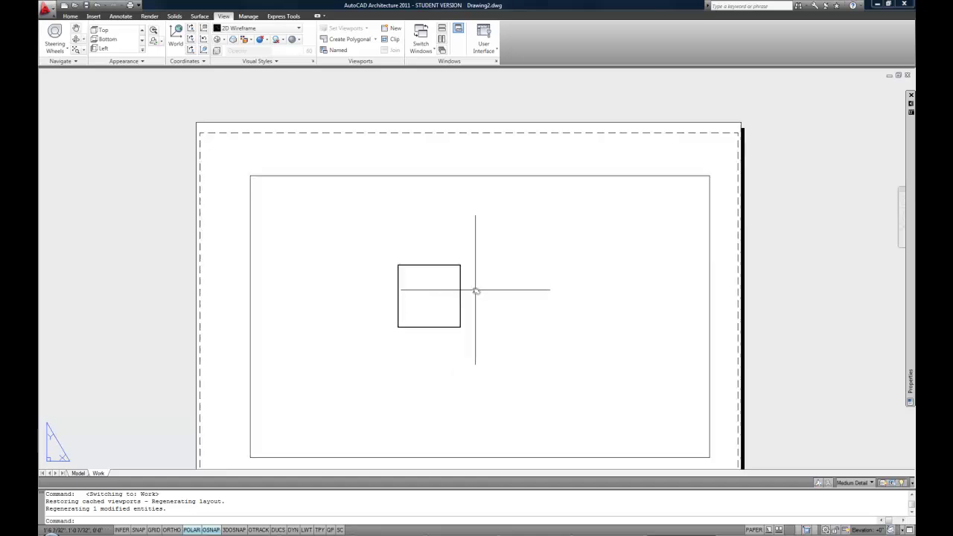
middle_drag(477, 290, 463, 271)
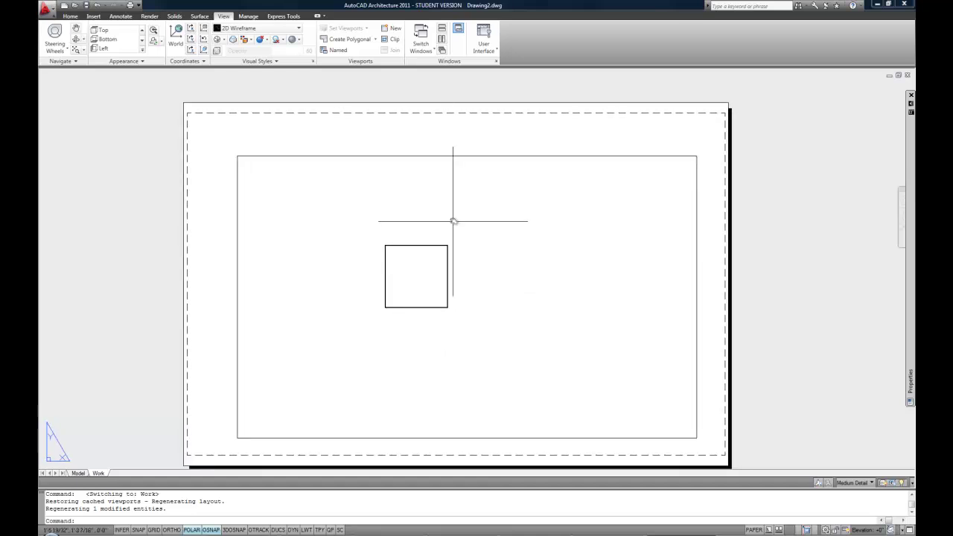
Step: Stretch the viewport's top-left corner grip inward so it fits the printable border
click(445, 157)
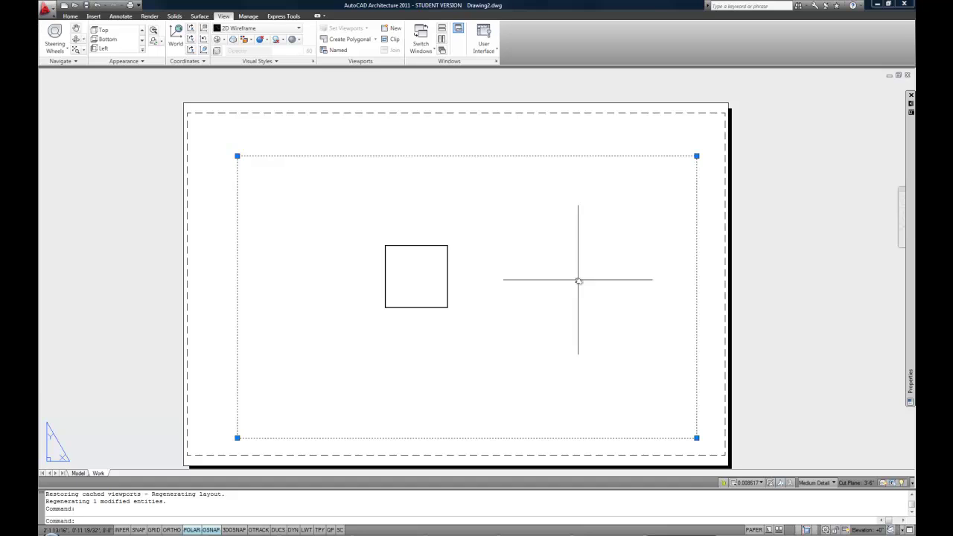
click(238, 156)
click(288, 175)
click(286, 175)
click(212, 137)
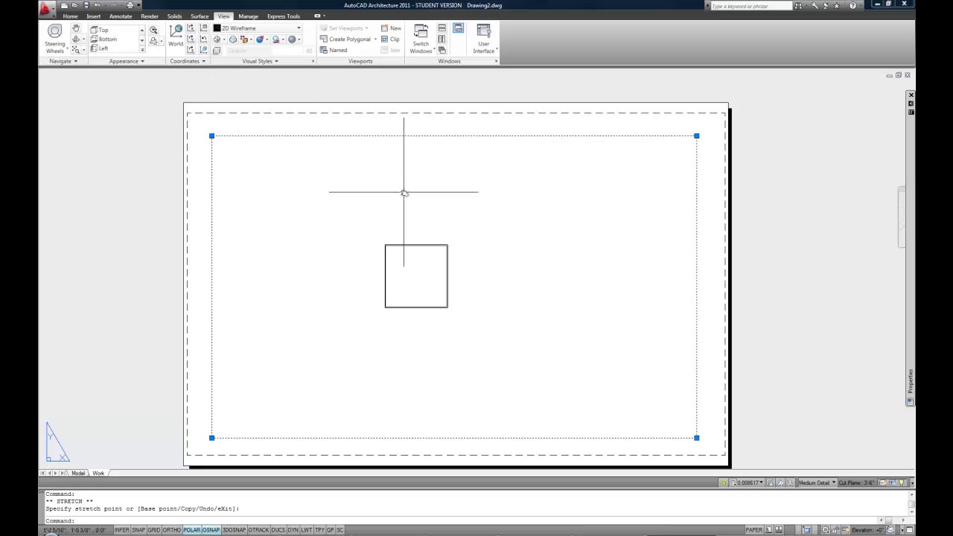
key(Escape)
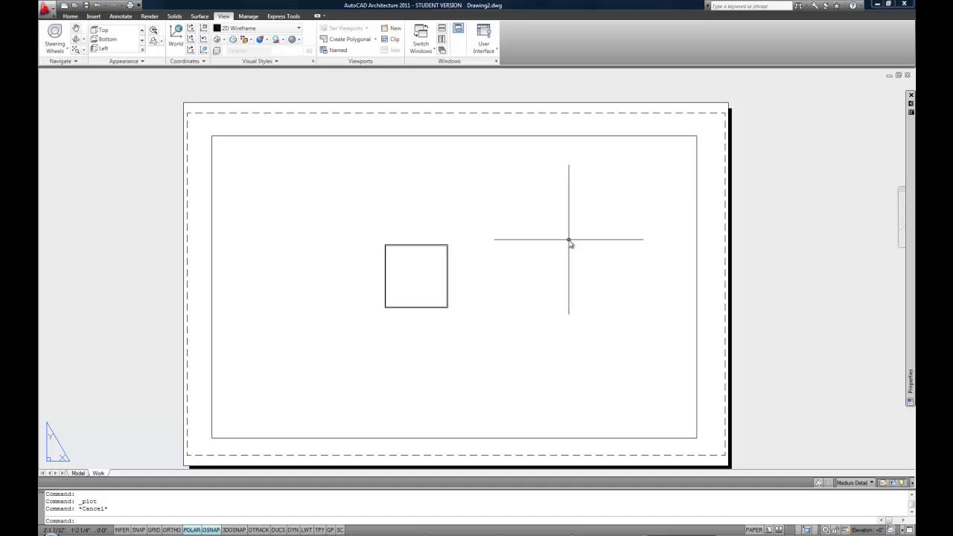
Step: Run INSERT and browse L: > Documents > docs to select titleblock 30x42.dwg
text(I)
key(Return)
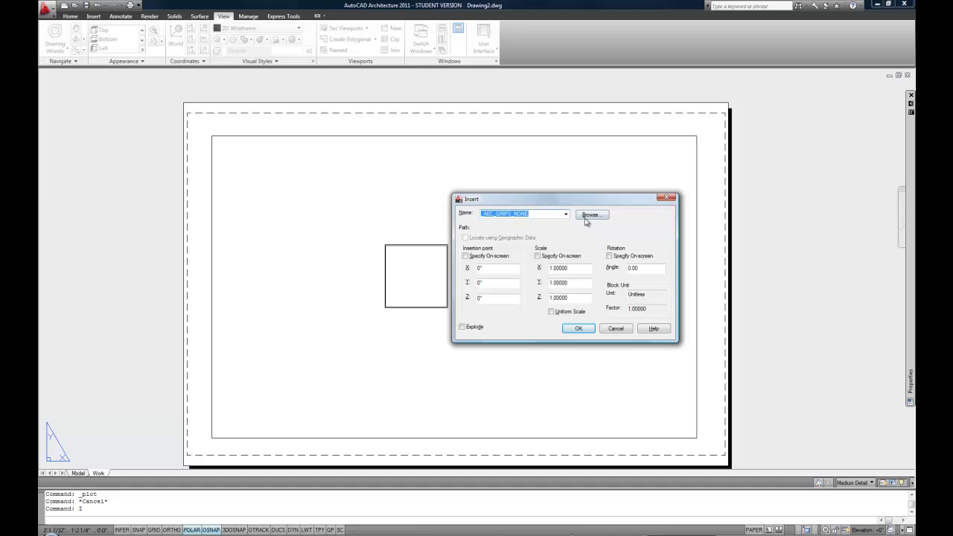
click(588, 216)
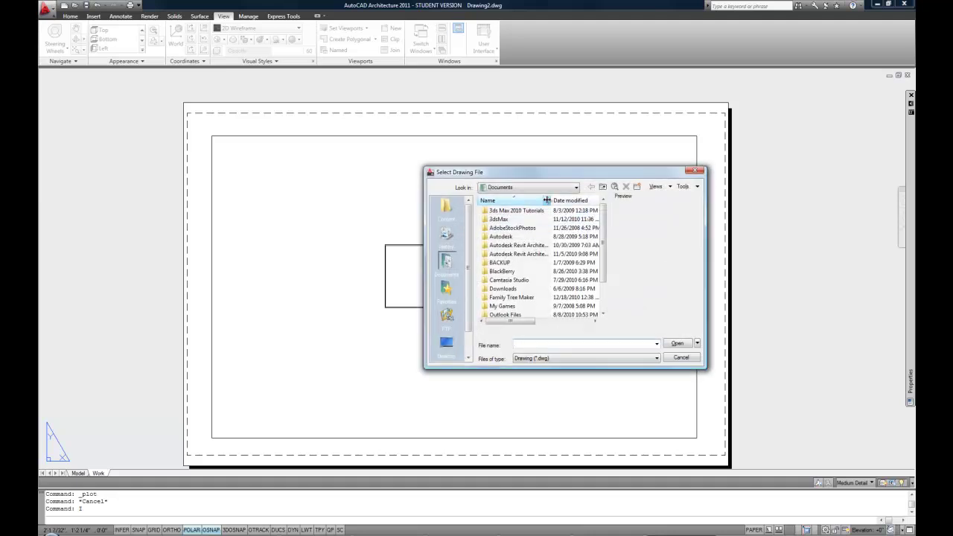
click(570, 187)
click(526, 264)
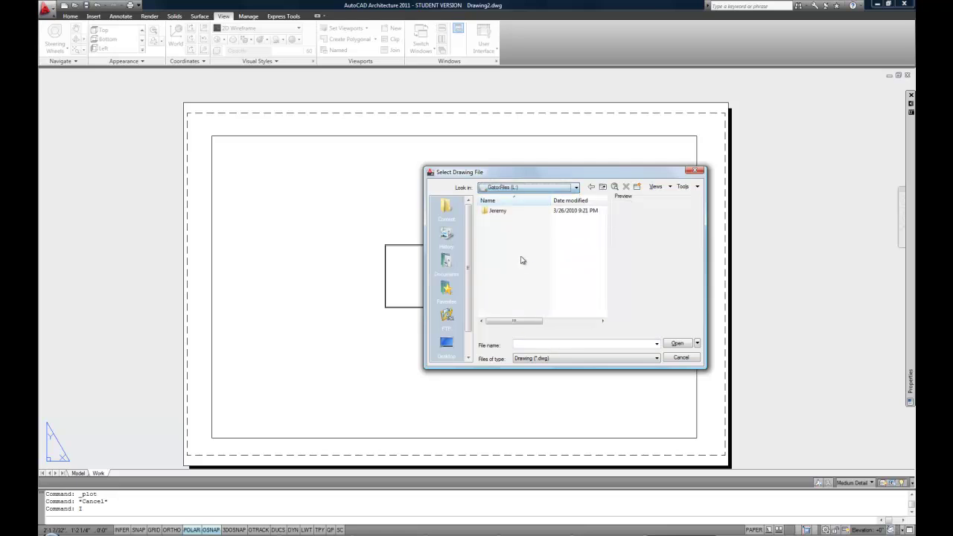
double_click(506, 211)
double_click(519, 220)
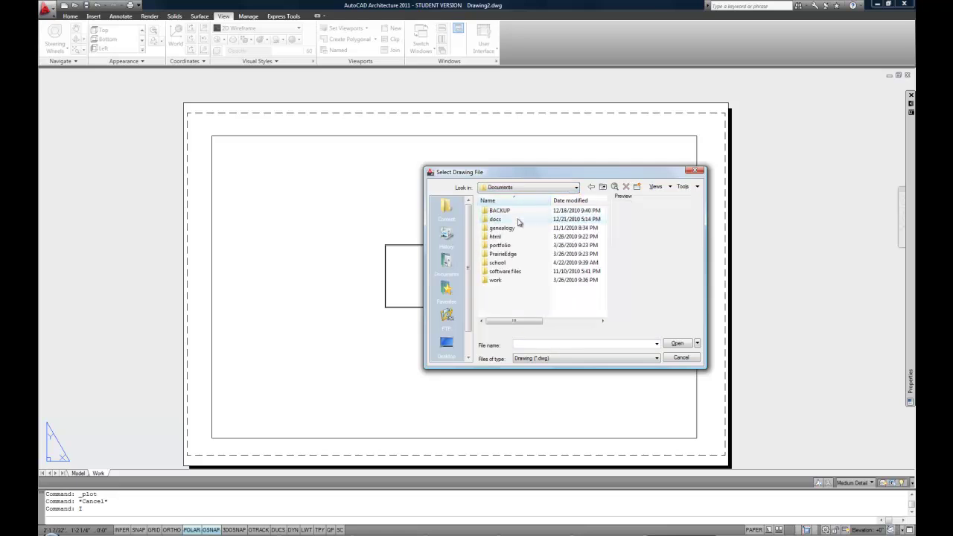
double_click(536, 219)
scroll(578, 301, down, 5)
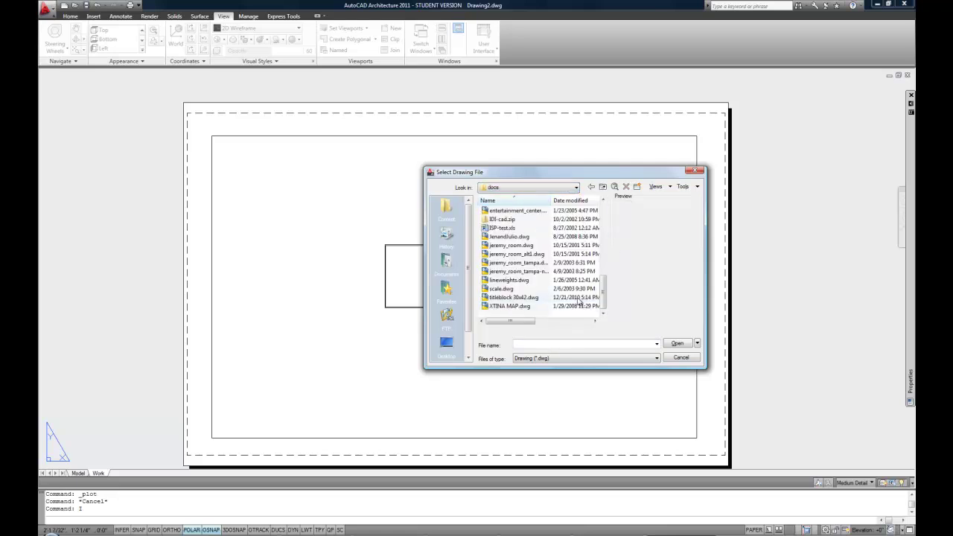
double_click(518, 298)
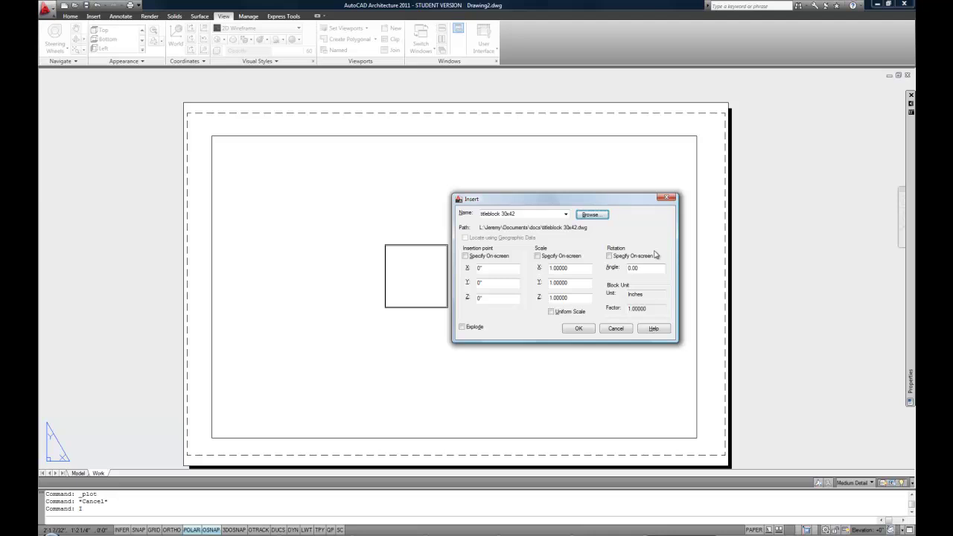
Step: Insert the 30x42 title block at 0,0 and pan and zoom to see all of it
click(579, 329)
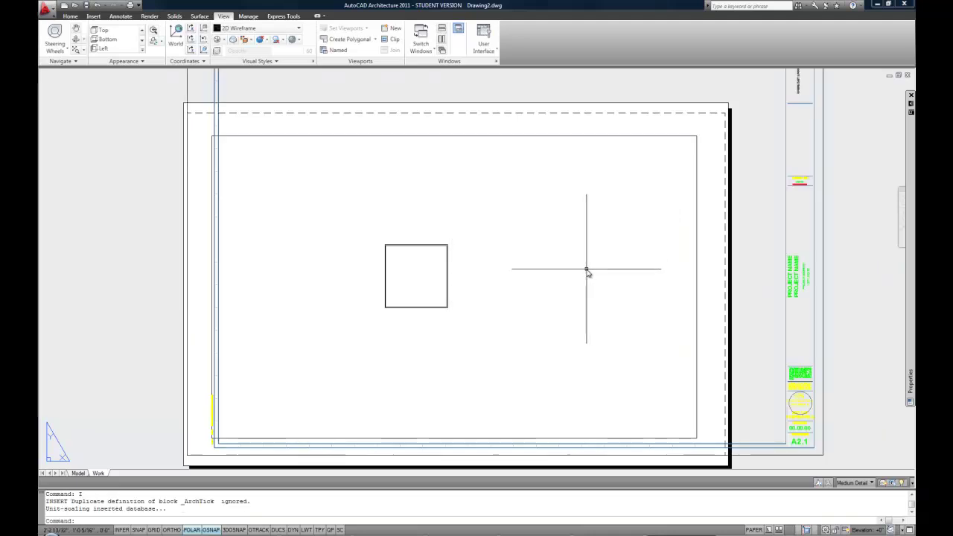
scroll(588, 268, down, 1)
middle_drag(594, 266, 532, 311)
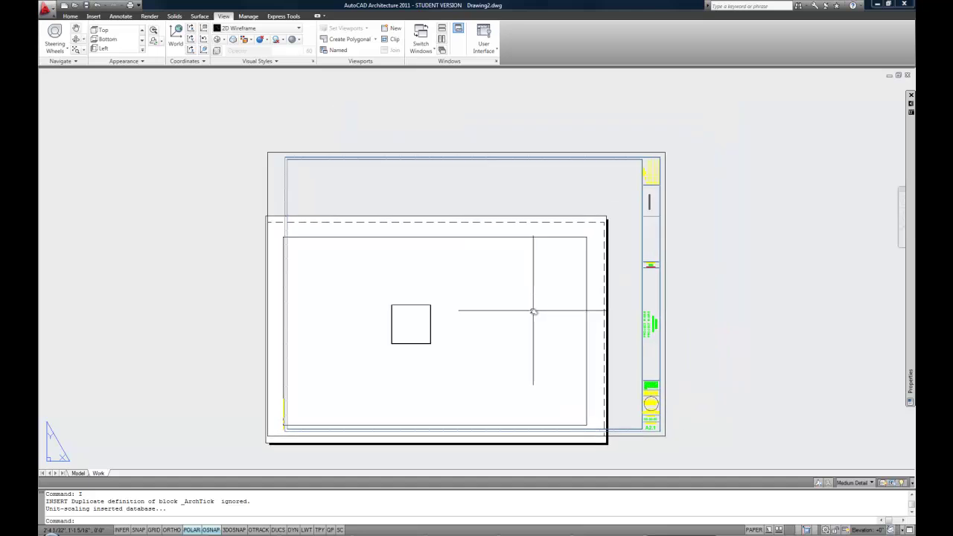
scroll(530, 310, up, 1)
scroll(518, 313, down, 1)
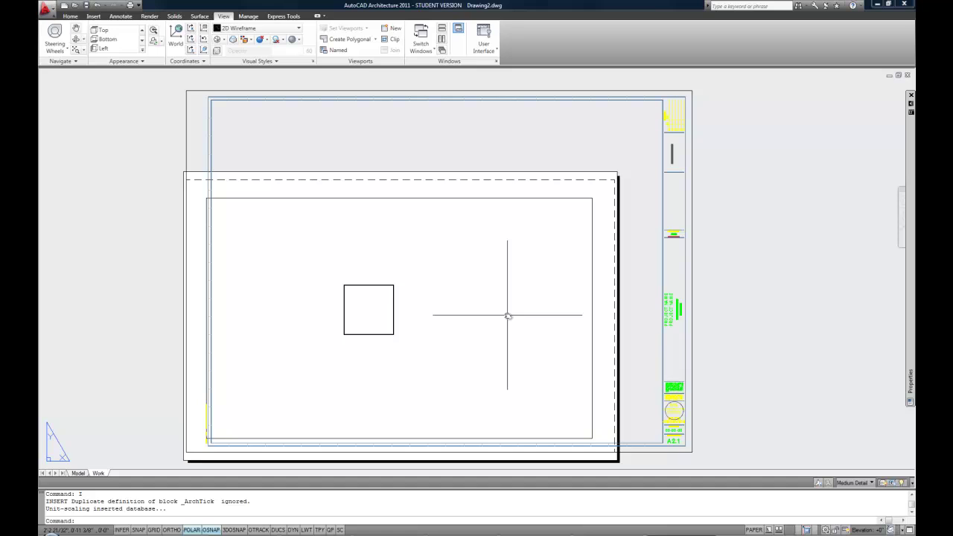
Step: In the Plot dialog, choose the DWG To PDF.pc3 plotter and ARCH E1 (30.00 x 42.00 Inches) paper
key(ctrl+p)
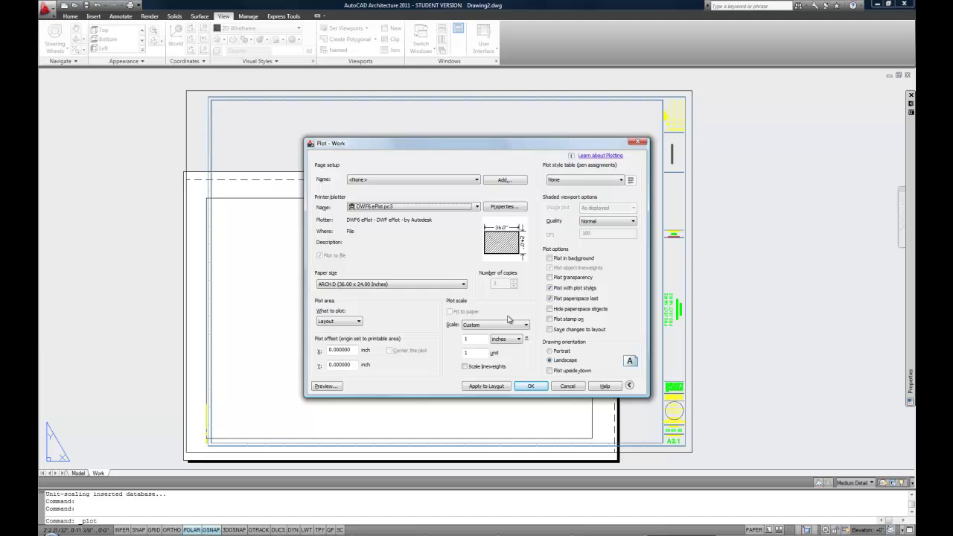
click(477, 206)
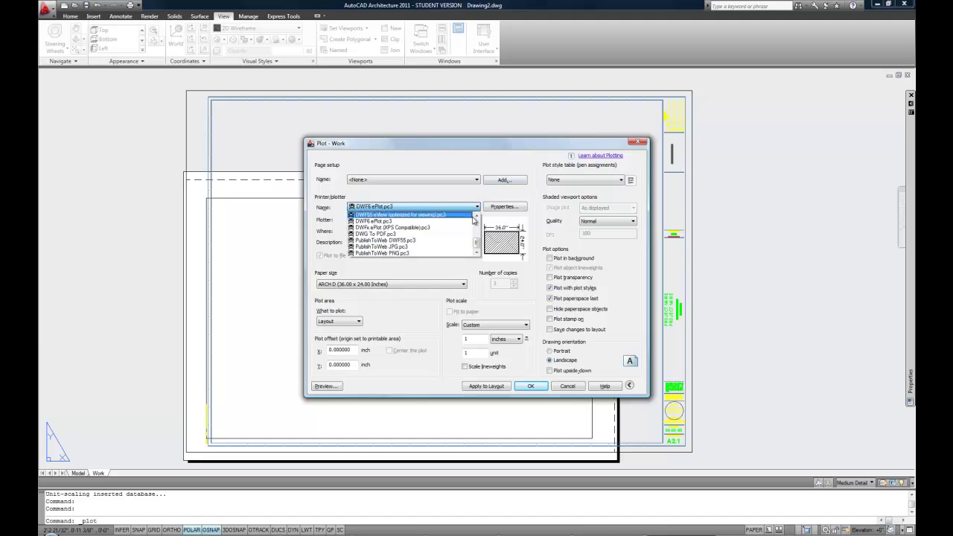
click(424, 234)
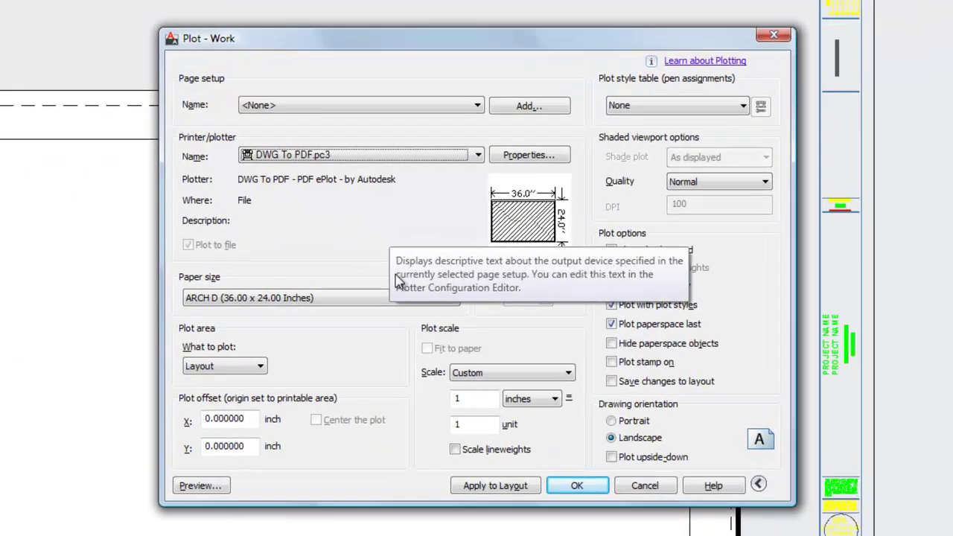
click(447, 298)
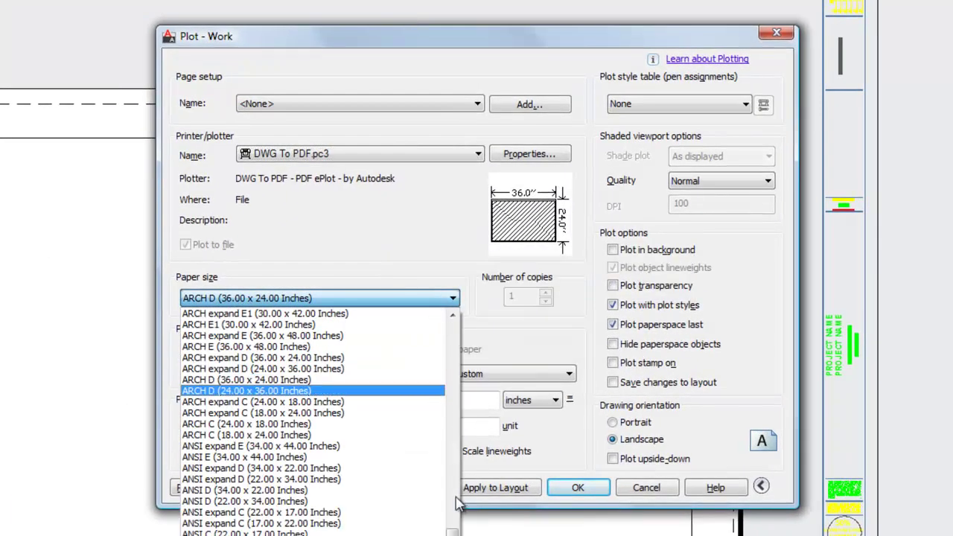
drag(452, 532, 450, 519)
click(299, 502)
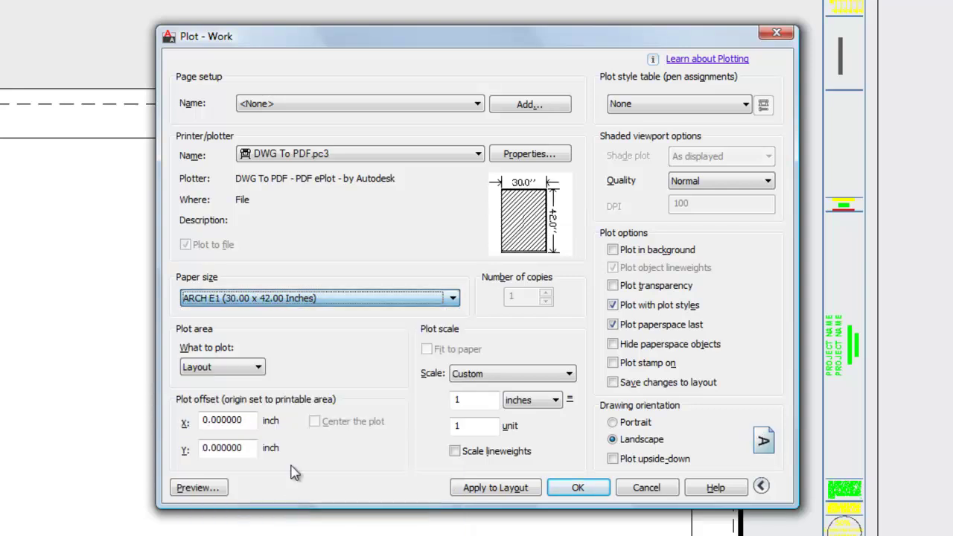
Step: Plot Extents, centred, at Custom 1 inch = 1 unit, and apply these settings to the Work layout
click(257, 368)
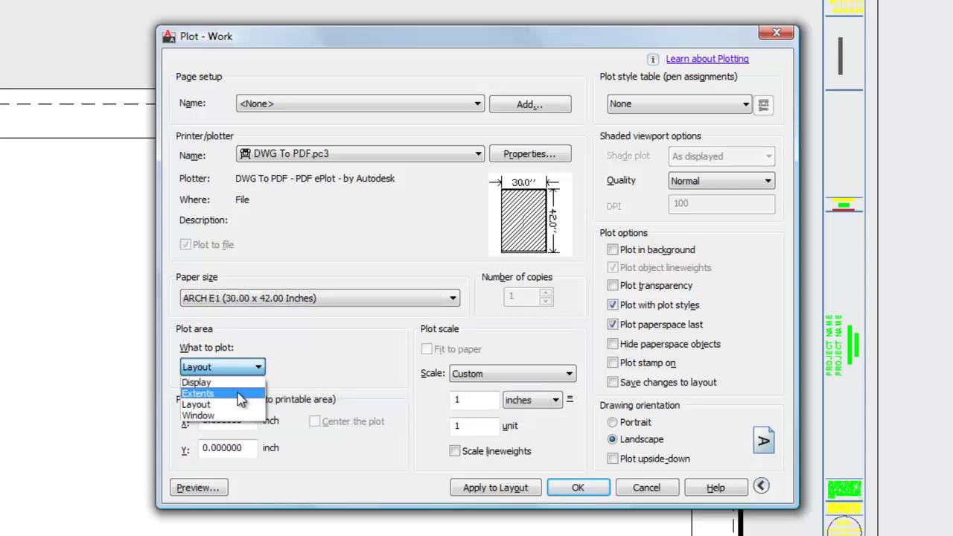
click(240, 400)
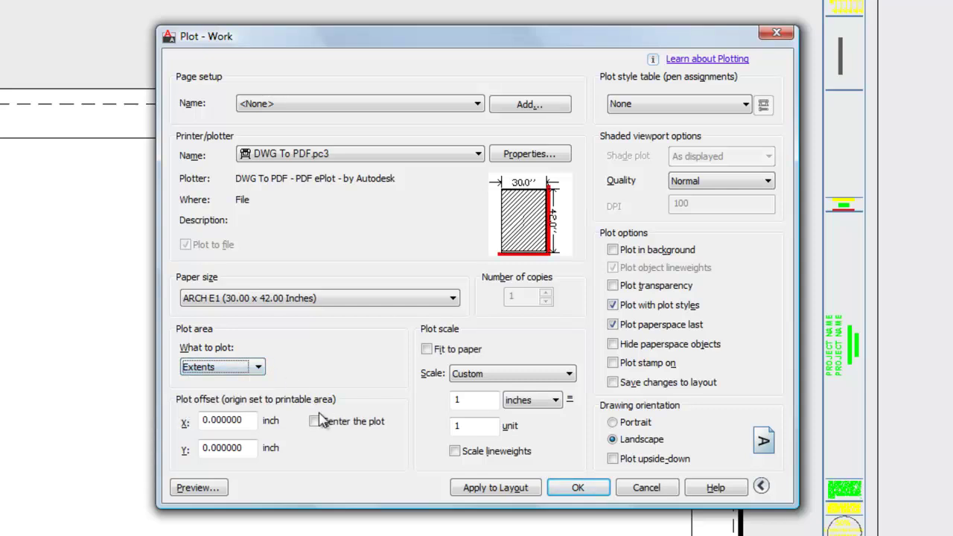
click(315, 422)
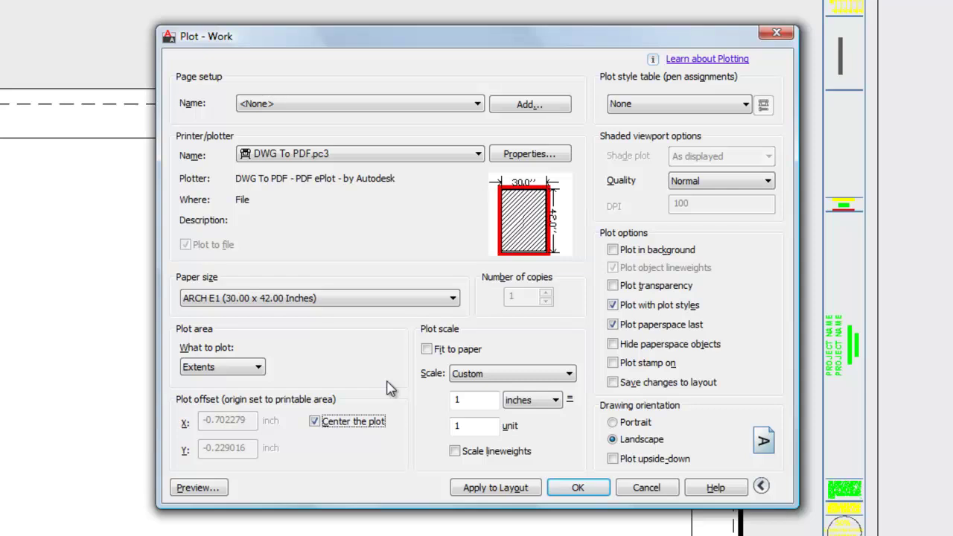
click(474, 374)
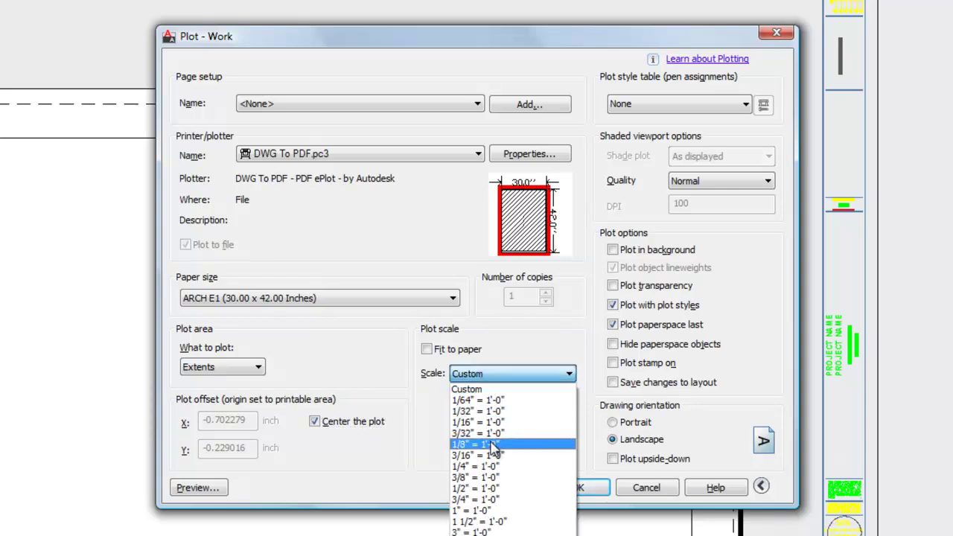
click(513, 331)
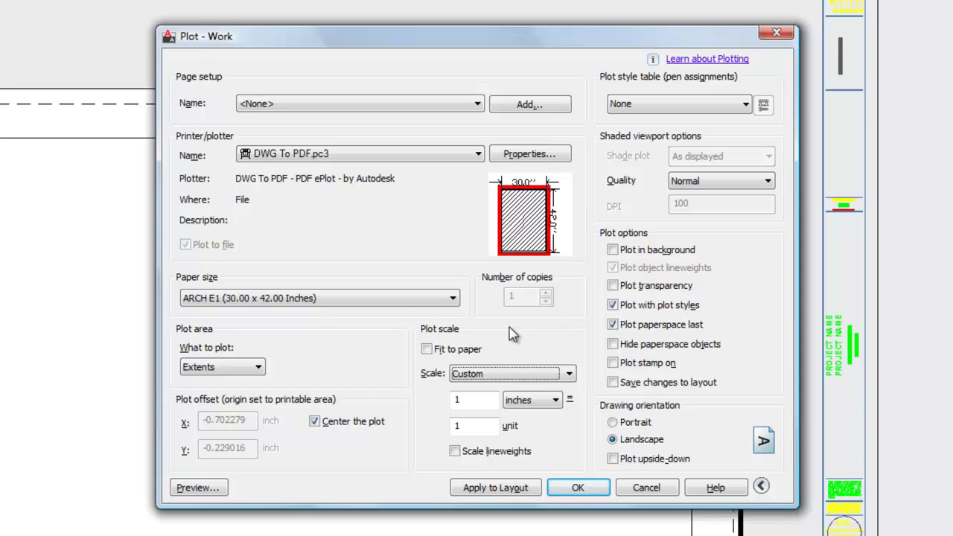
click(475, 402)
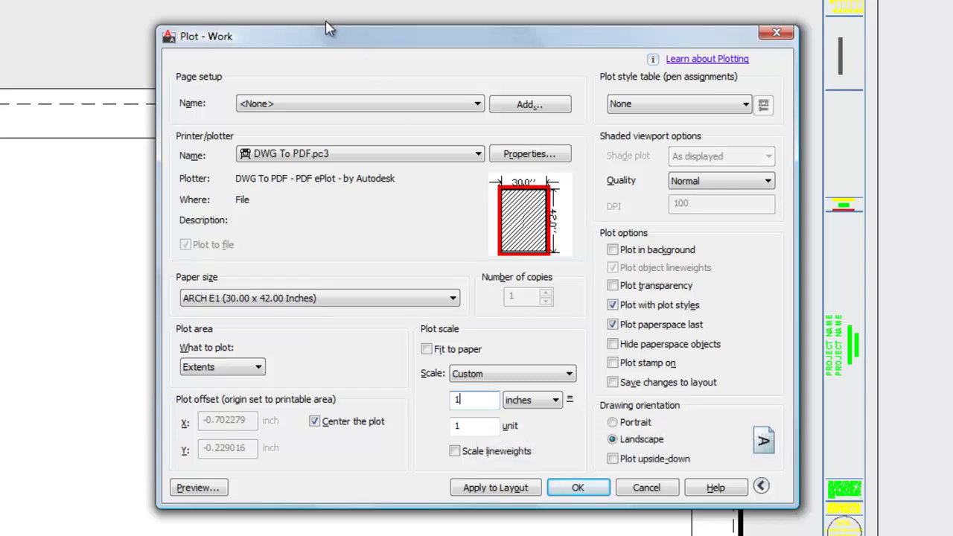
mouse_move(312, 40)
mouse_down()
mouse_move(793, 90)
mouse_move(755, 81)
mouse_move(387, 83)
mouse_up()
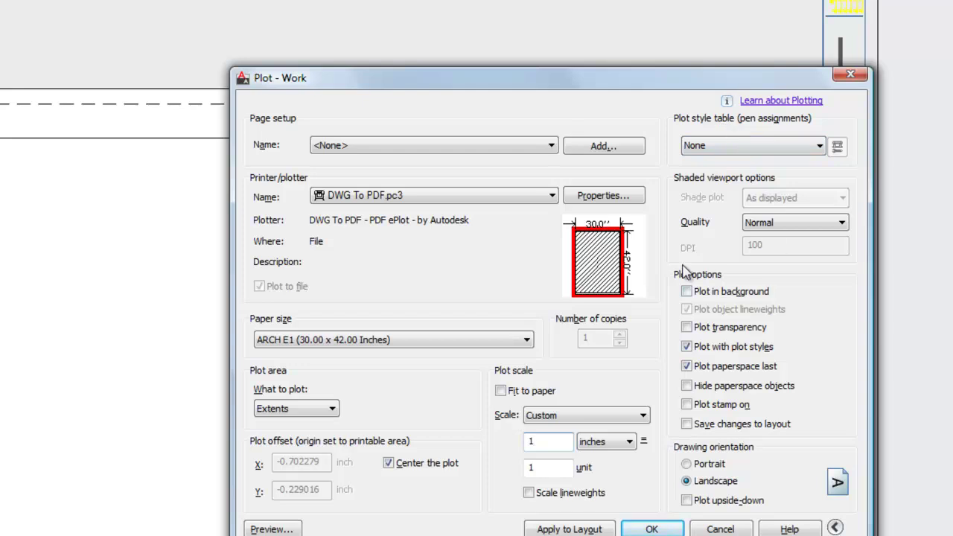
click(555, 528)
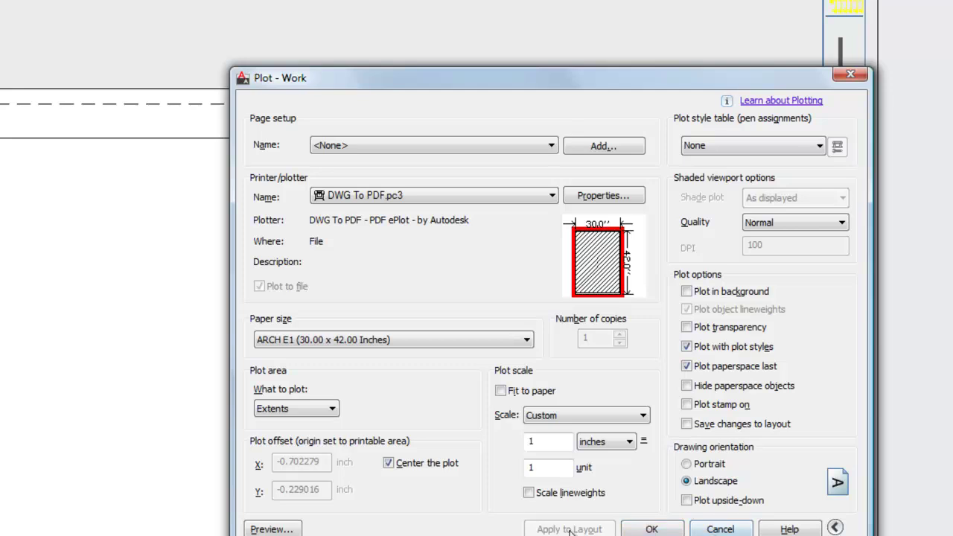
Step: Close the Plot dialog without plotting, then dismiss the application menu and the Work tab's menu
click(720, 528)
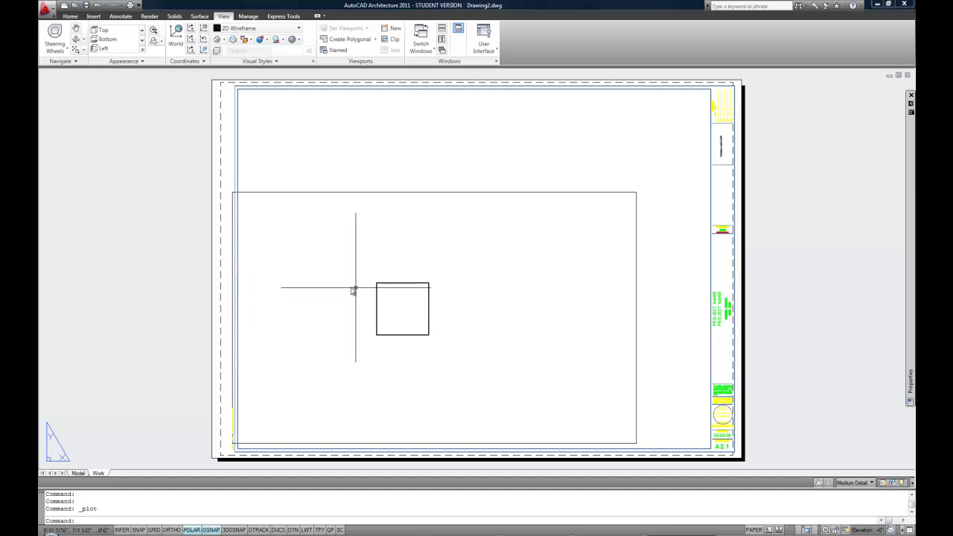
click(49, 8)
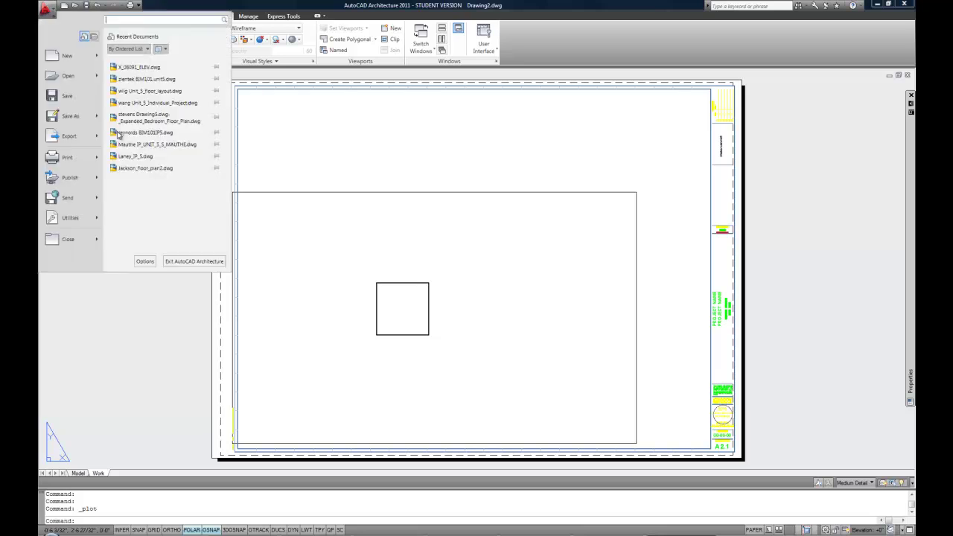
mouse_move(72, 159)
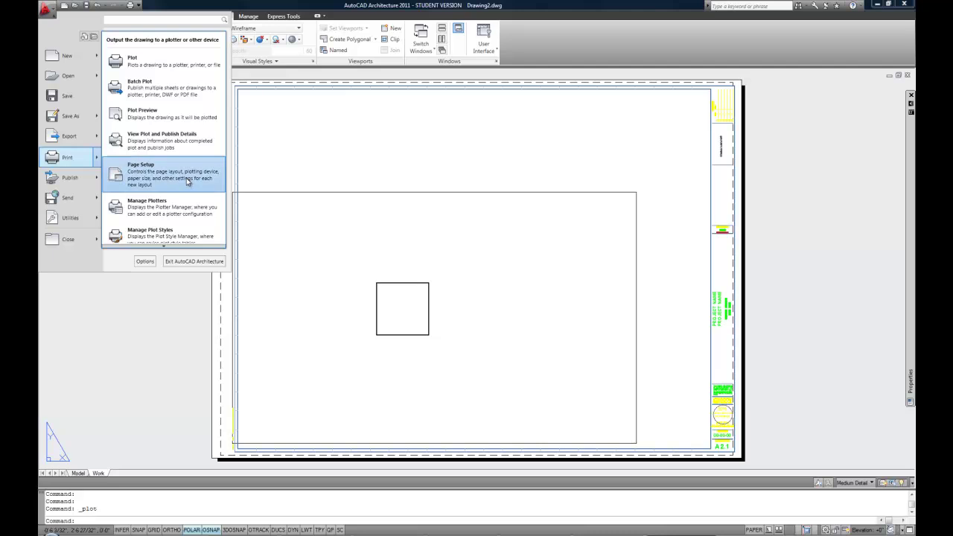
click(328, 107)
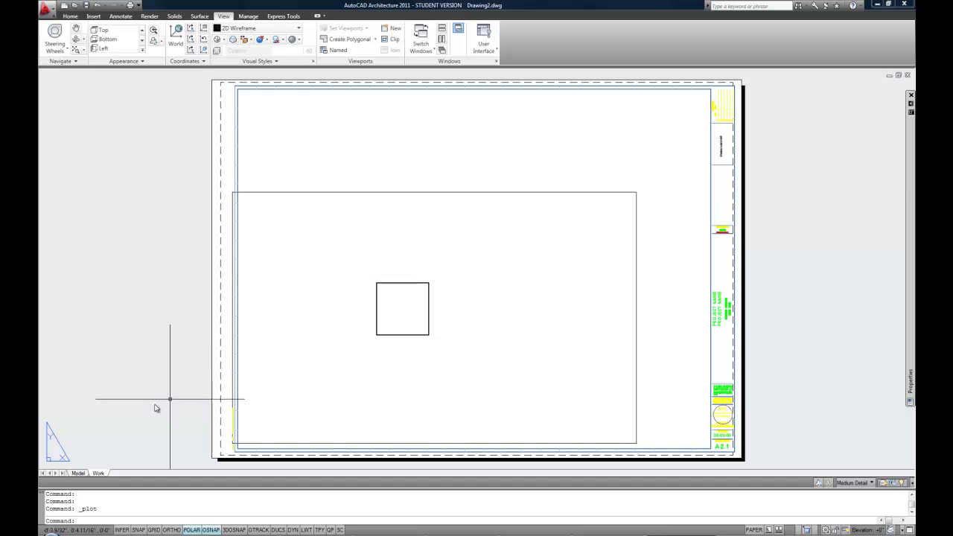
right_click(101, 476)
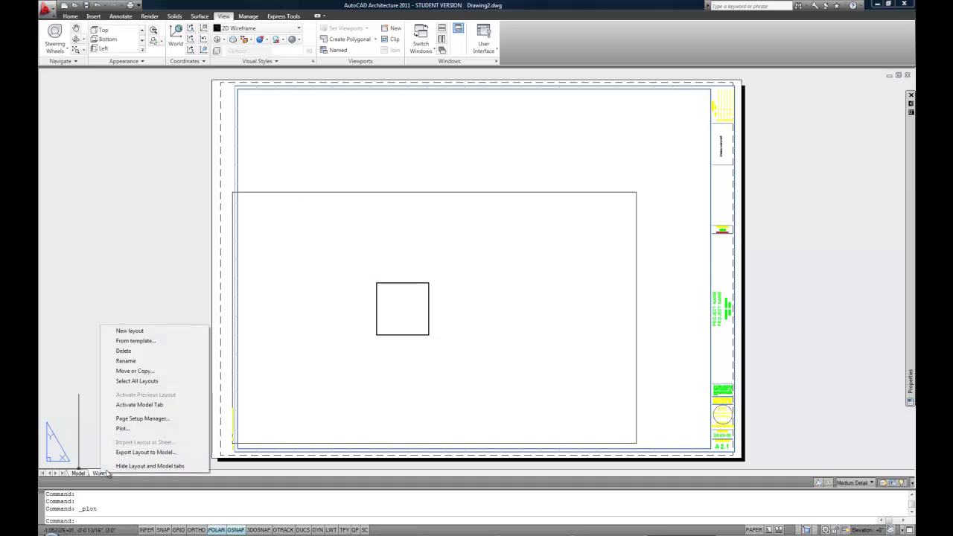
click(145, 420)
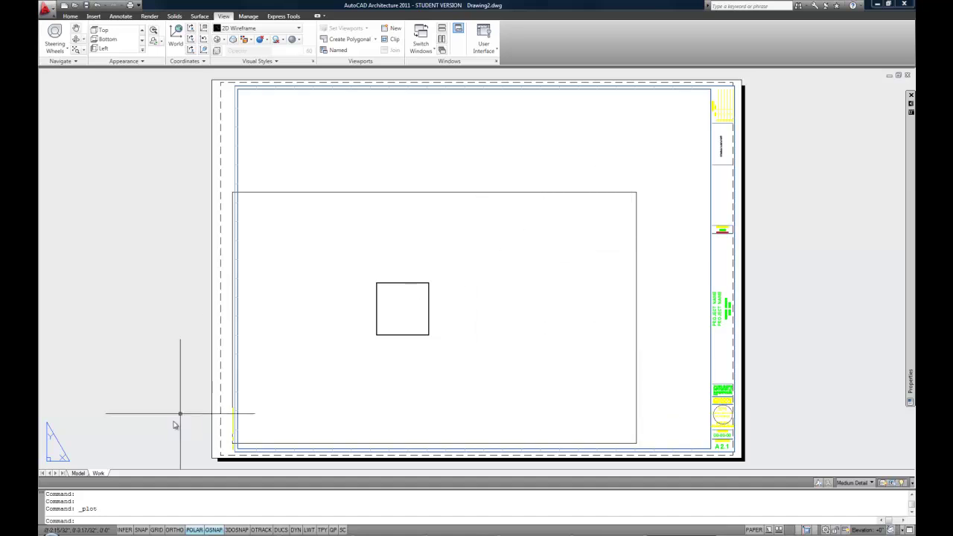
Step: Rename the Work layout tab to 'FLOOR PLAN'
double_click(99, 473)
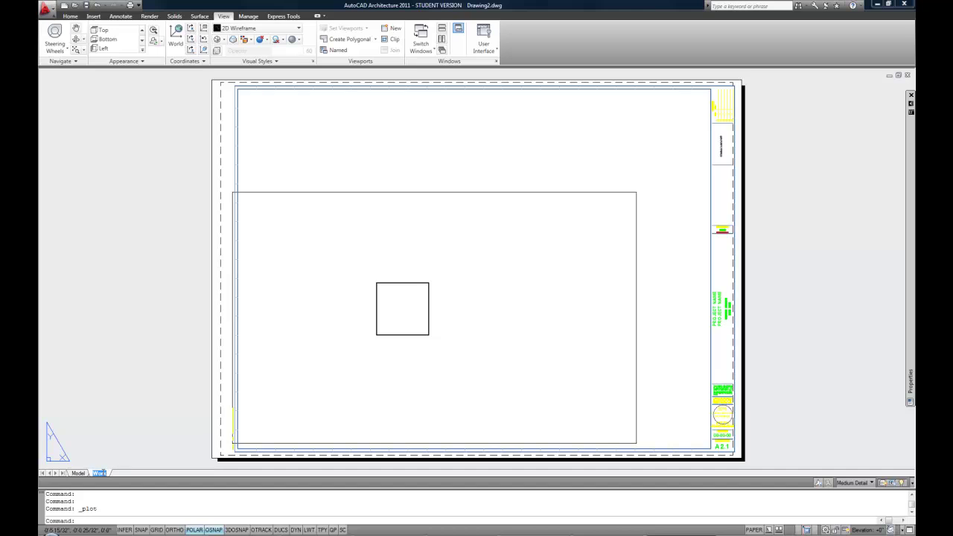
text(FLOOR PLAN)
key(Return)
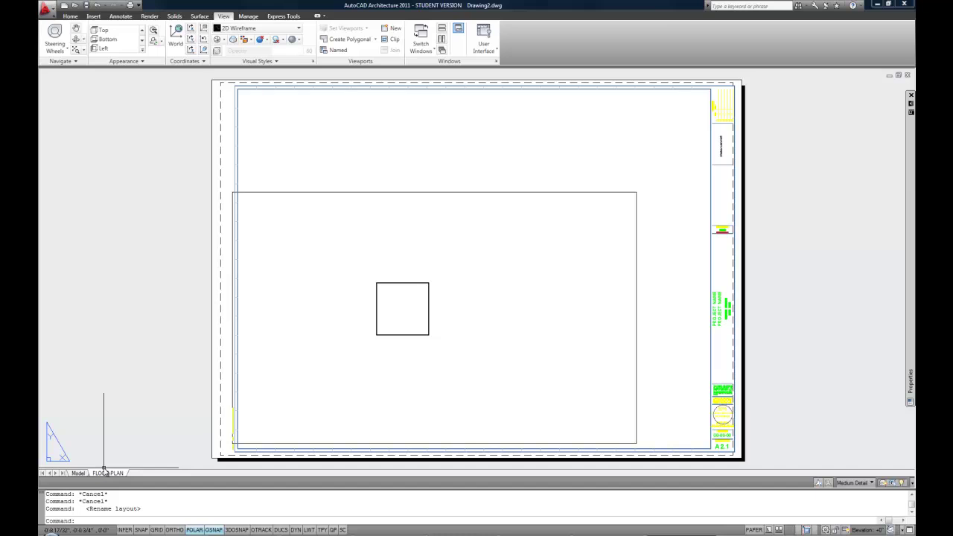
Step: Stretch the viewport's corner grips outward until it fills the title block's drawing area
click(491, 193)
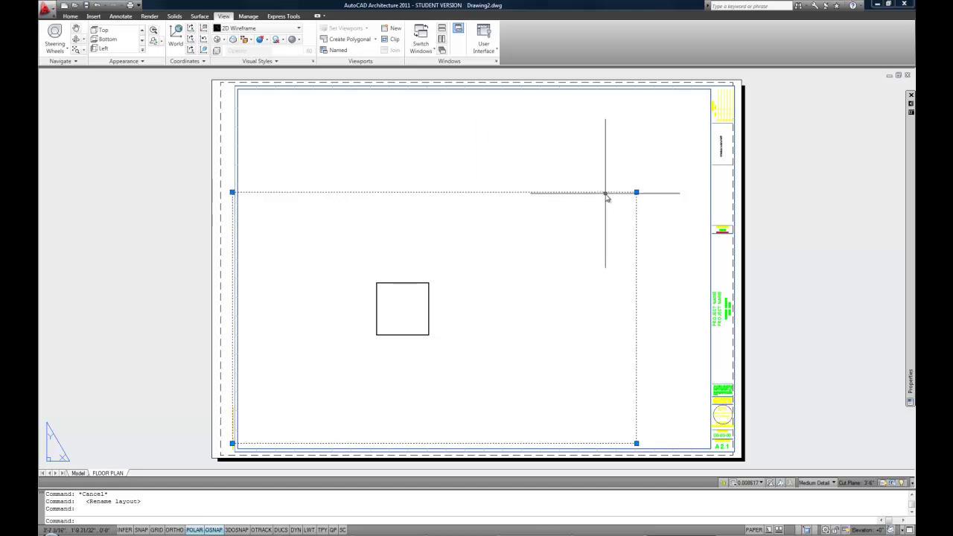
click(233, 192)
click(246, 192)
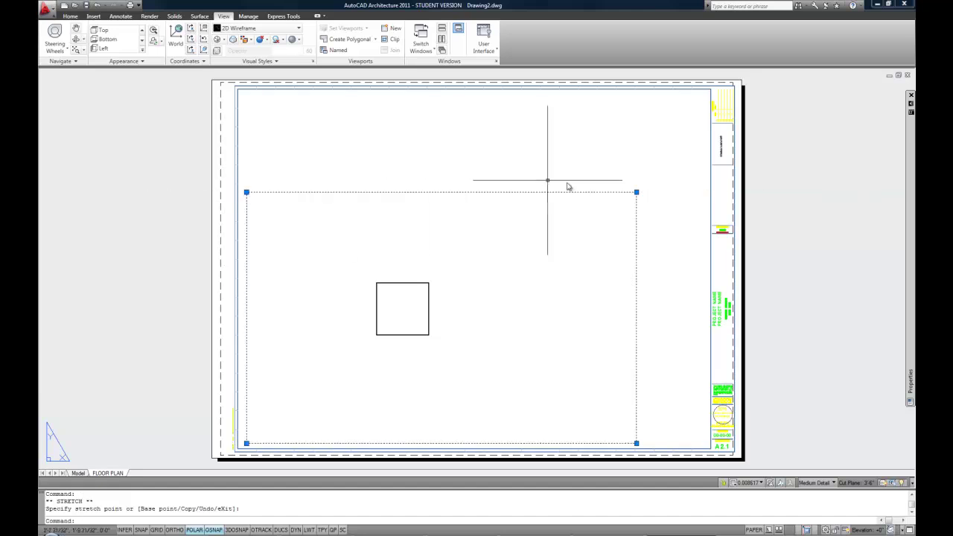
click(636, 192)
click(697, 134)
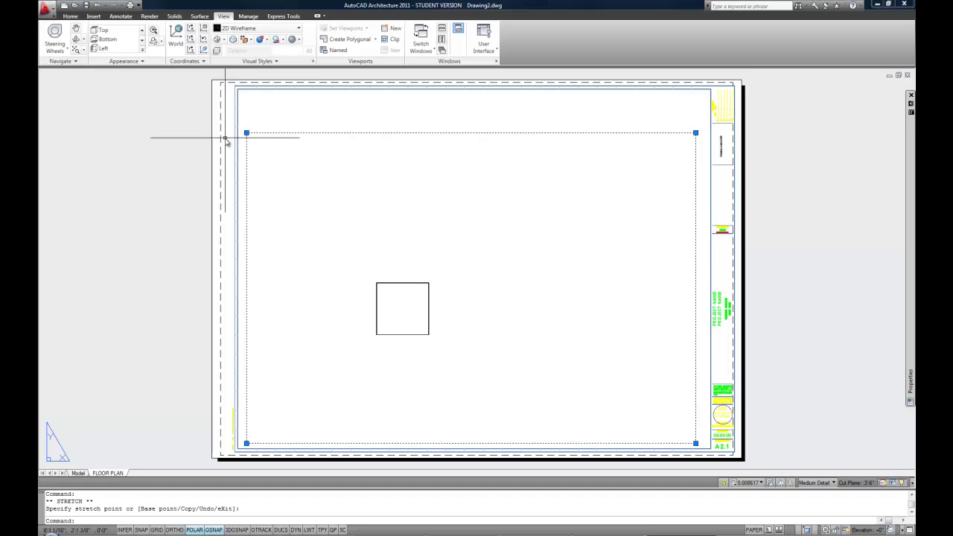
click(246, 132)
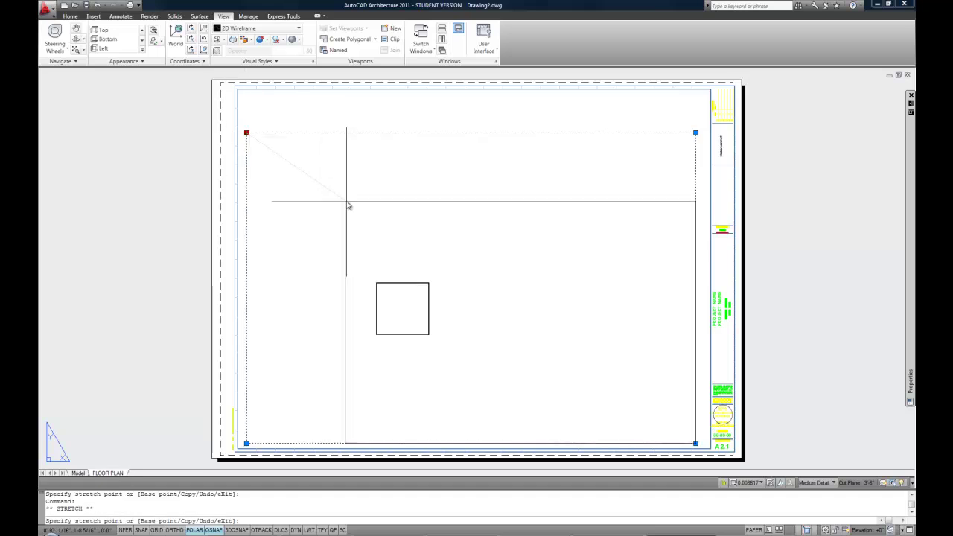
click(398, 198)
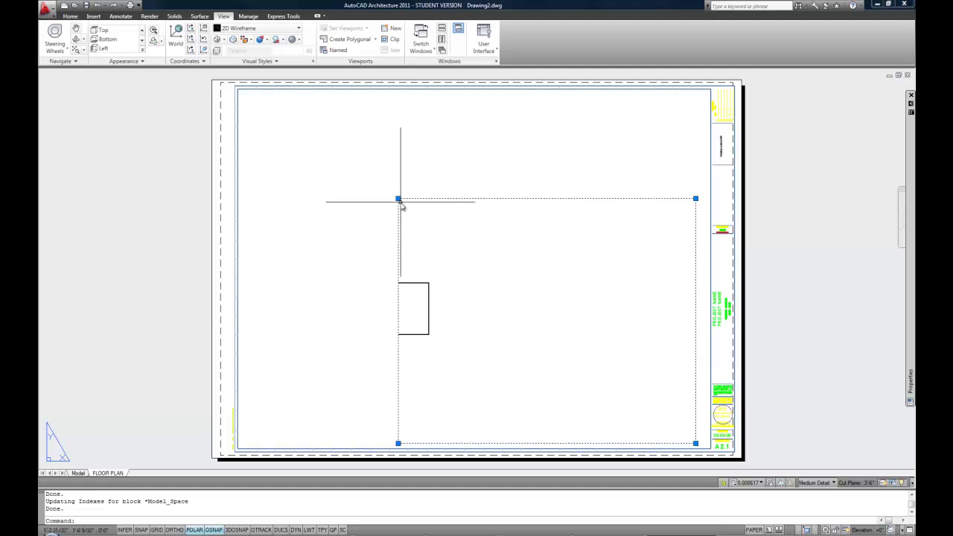
click(398, 198)
click(251, 127)
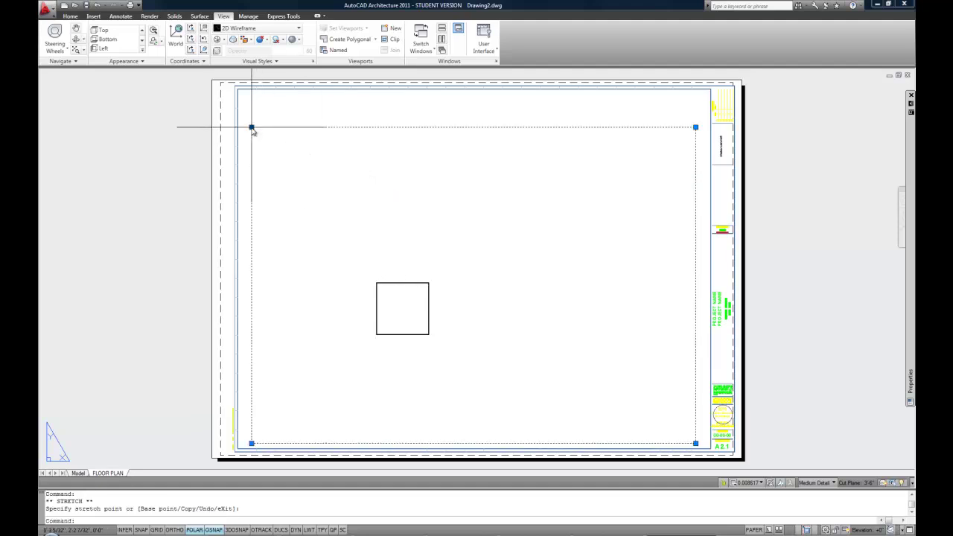
click(695, 443)
click(696, 437)
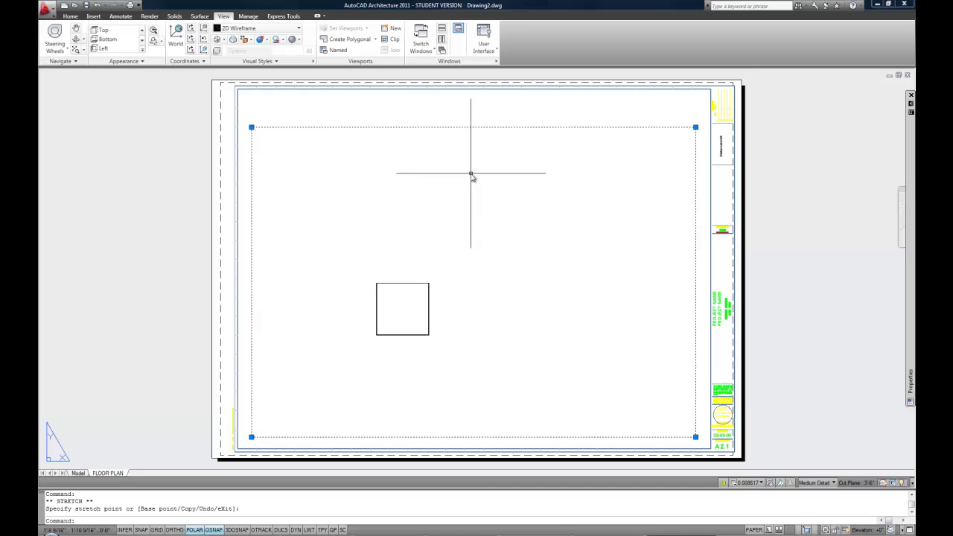
Step: Assign the selected viewport to the Defpoints layer from the Home tab's Layers list
click(70, 16)
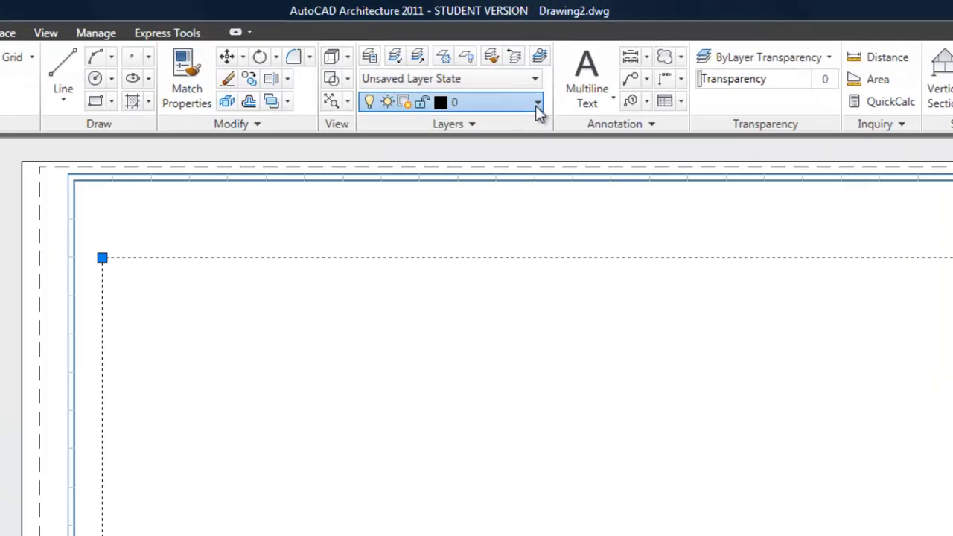
click(466, 50)
drag(591, 330, 579, 210)
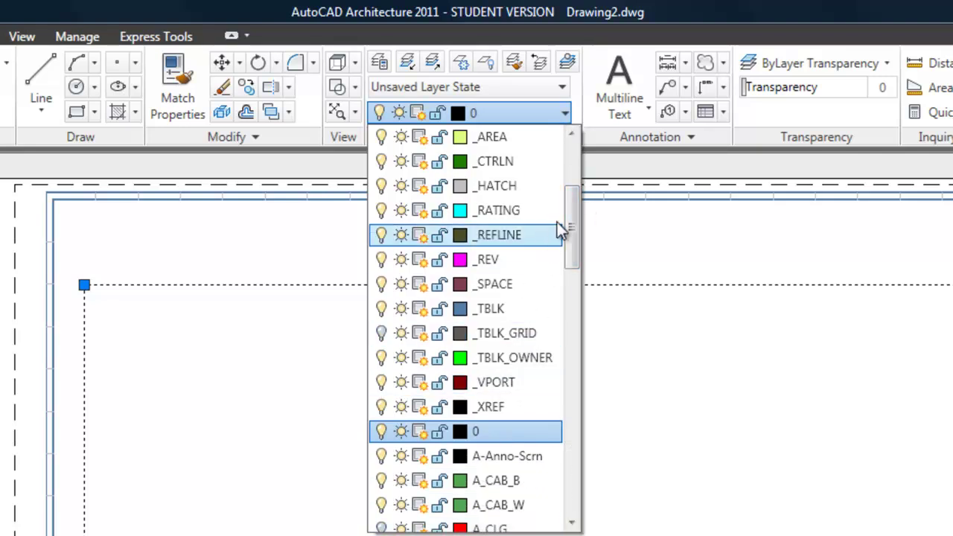
drag(571, 220, 574, 504)
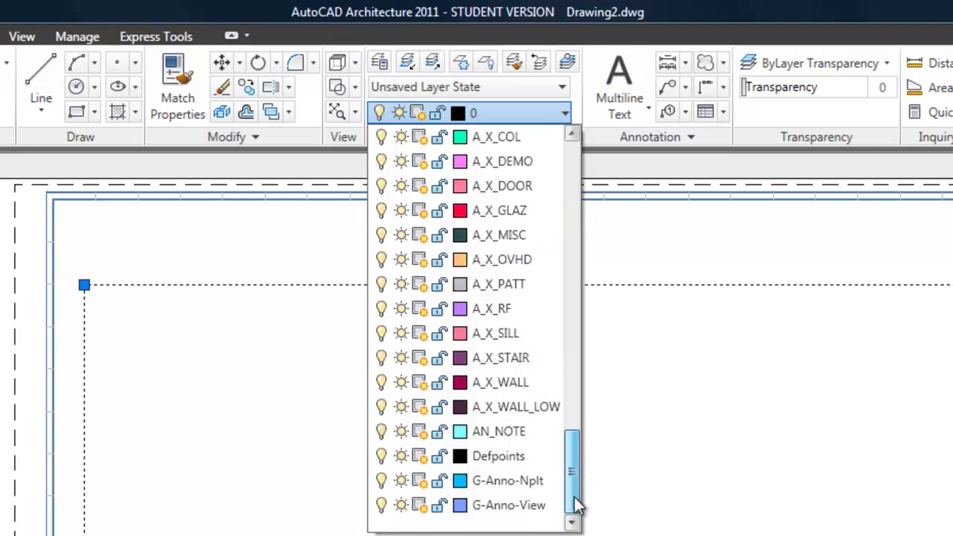
click(494, 456)
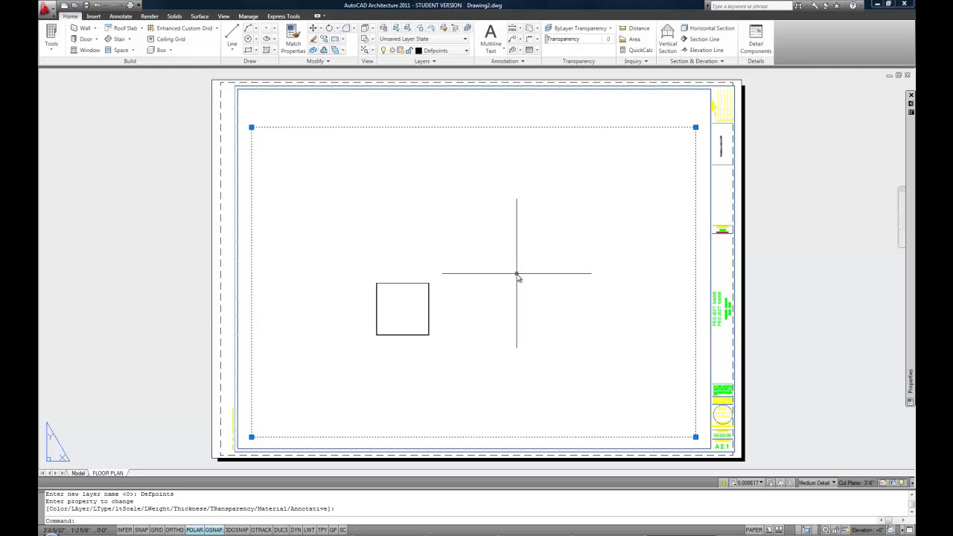
Step: Activate model space inside the viewport and briefly select, then deselect, the square outline
double_click(517, 274)
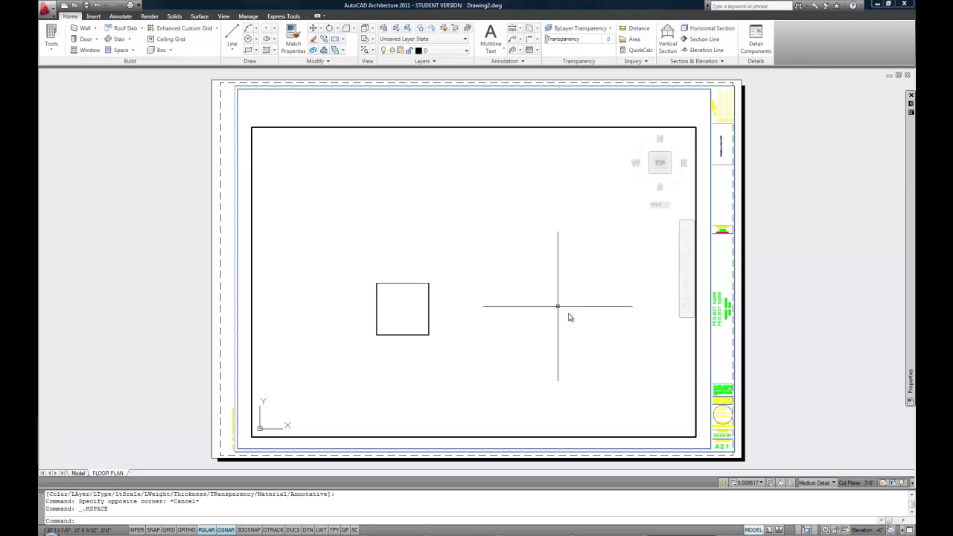
click(753, 530)
click(755, 530)
click(755, 530)
click(756, 530)
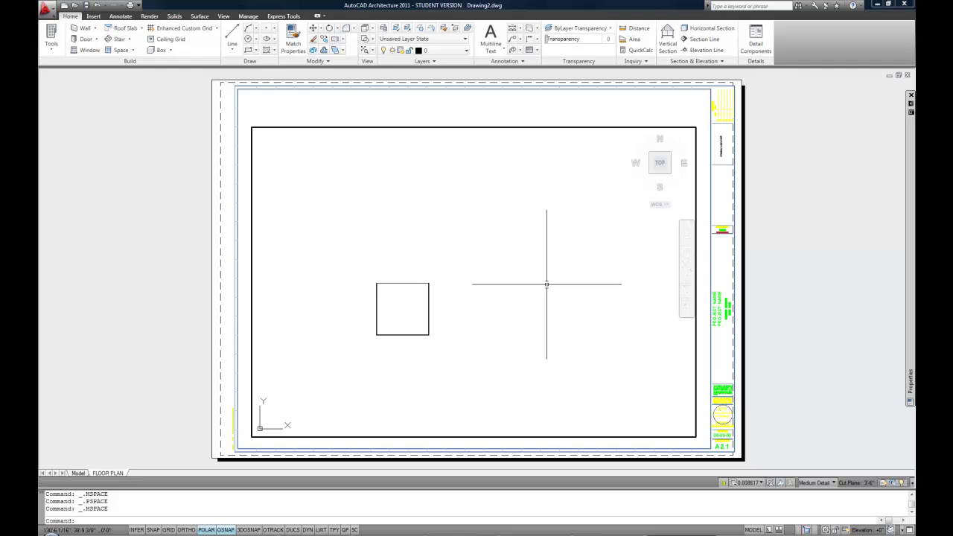
click(482, 259)
click(421, 305)
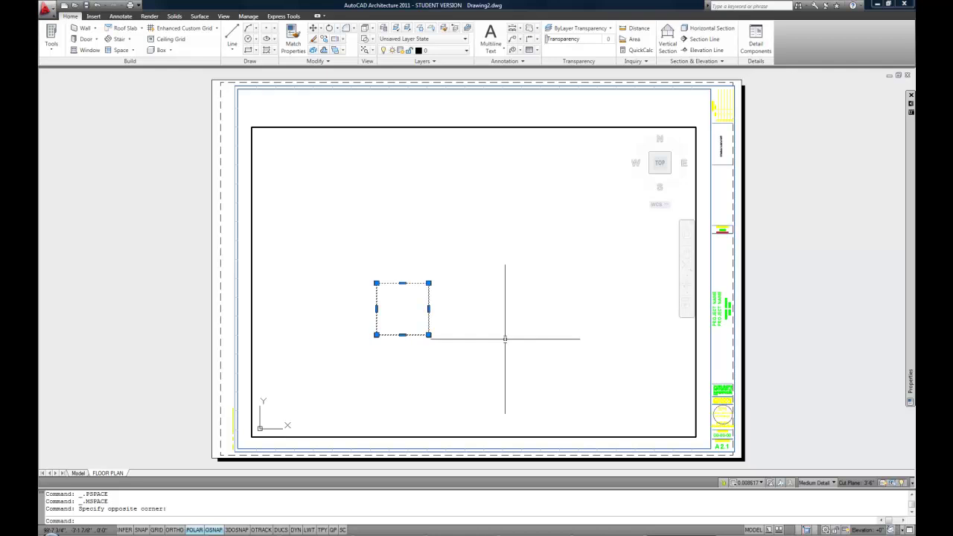
key(Escape)
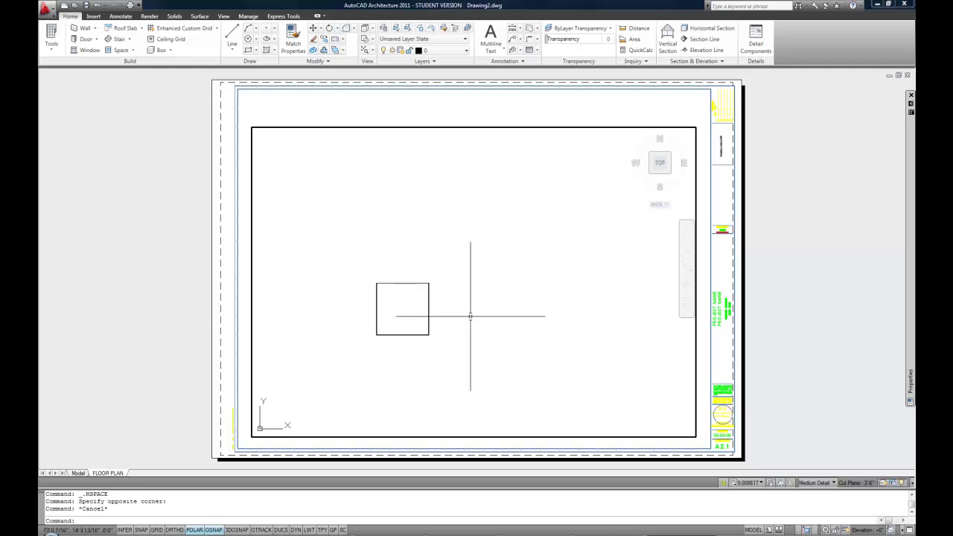
Step: Pan and wheel-zoom until the square's double outline is large and centred in the viewport
mouse_move(397, 329)
middle_down()
mouse_move(460, 322)
mouse_move(321, 355)
mouse_move(490, 329)
middle_up()
scroll(509, 333, up, 5)
middle_drag(528, 301, 504, 334)
scroll(487, 318, up, 2)
scroll(477, 341, up, 1)
scroll(477, 341, down, 1)
scroll(477, 339, up, 1)
scroll(477, 338, down, 1)
scroll(477, 339, up, 1)
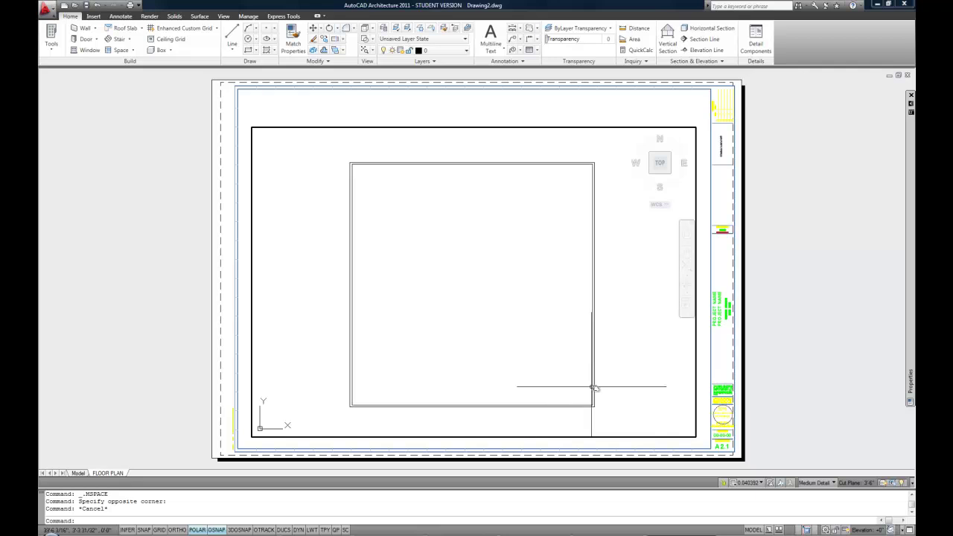
mouse_move(485, 324)
middle_down()
mouse_move(477, 320)
mouse_move(485, 318)
middle_up()
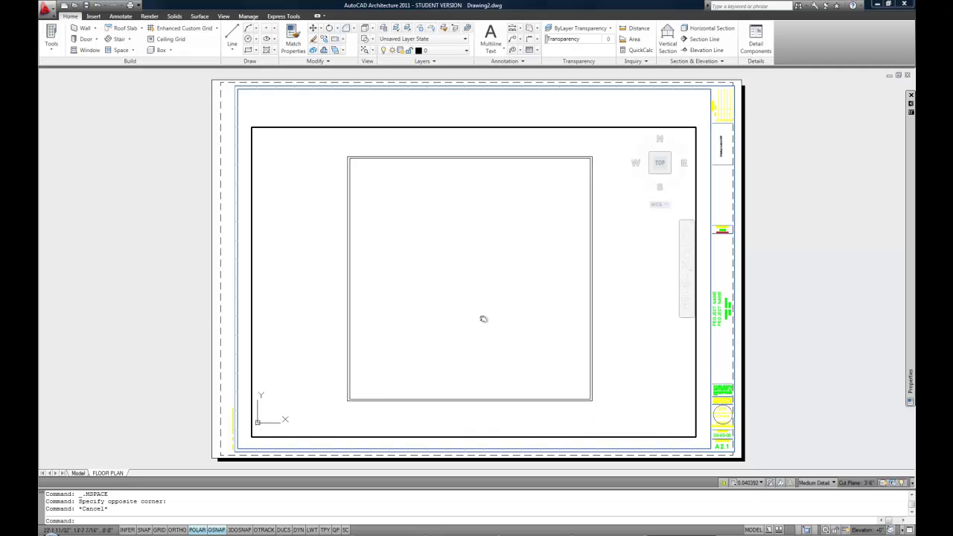
Step: Set the viewport scale to 1/4" = 1'-0", then 1/2" = 1'-0", then zoom out to 0.016276
click(747, 484)
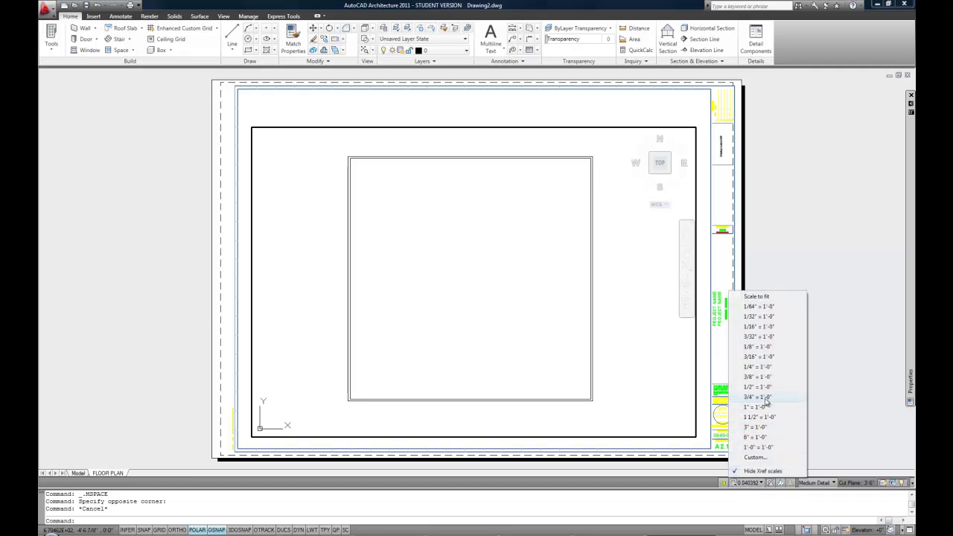
click(760, 367)
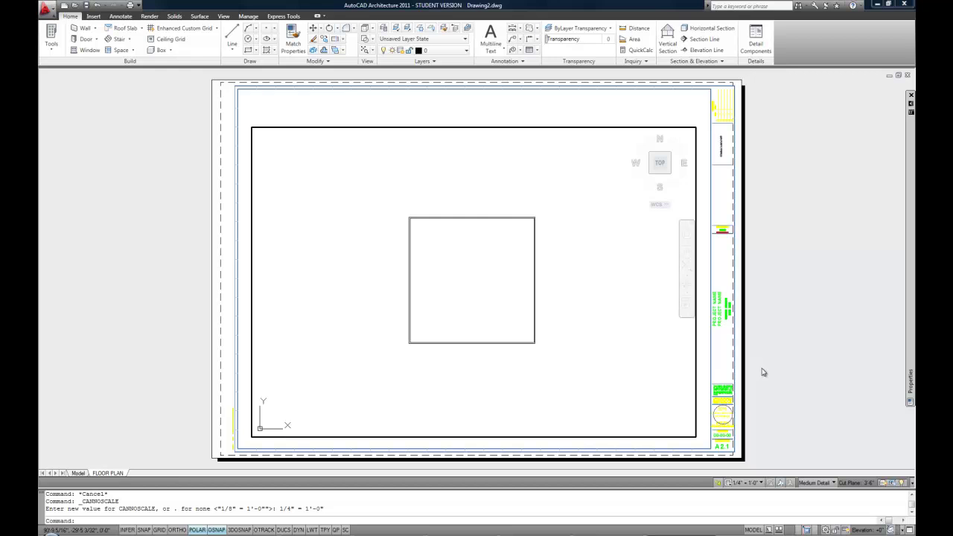
click(748, 484)
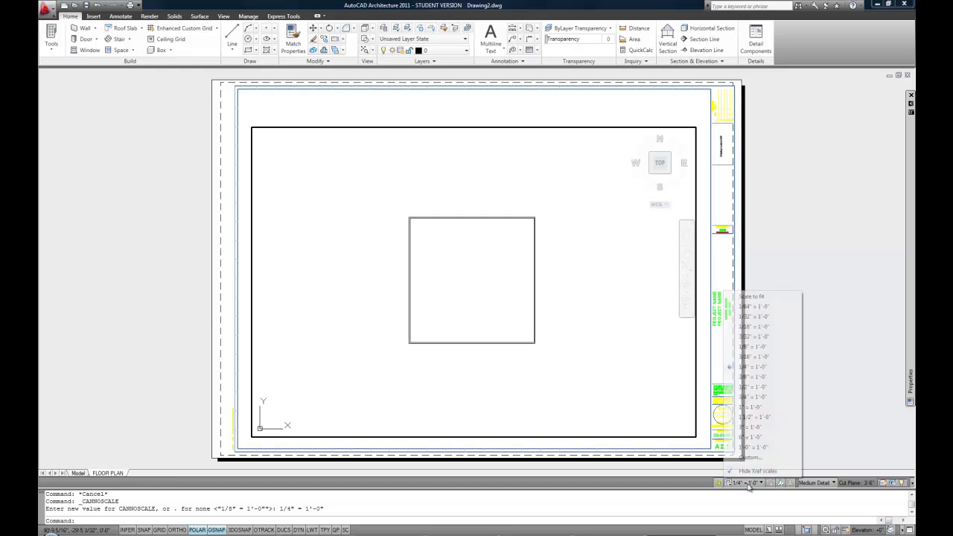
click(753, 387)
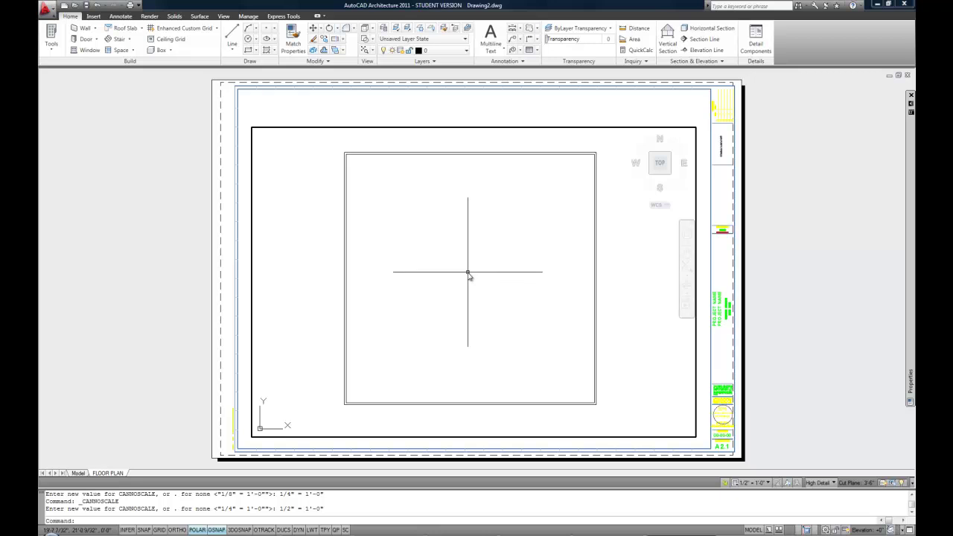
scroll(468, 275, down, 4)
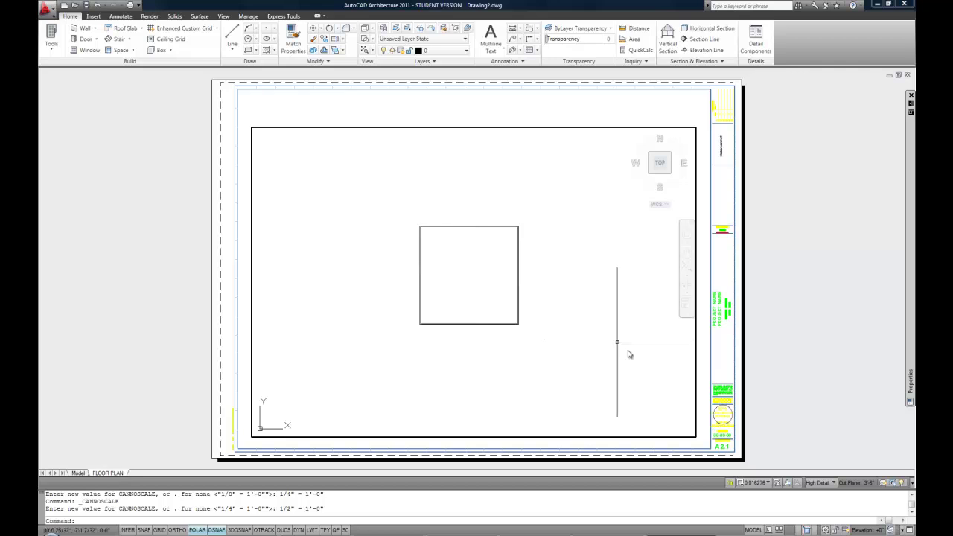
Step: Restore the viewport scale to 1/2" = 1'-0" and switch back to paper space
click(760, 485)
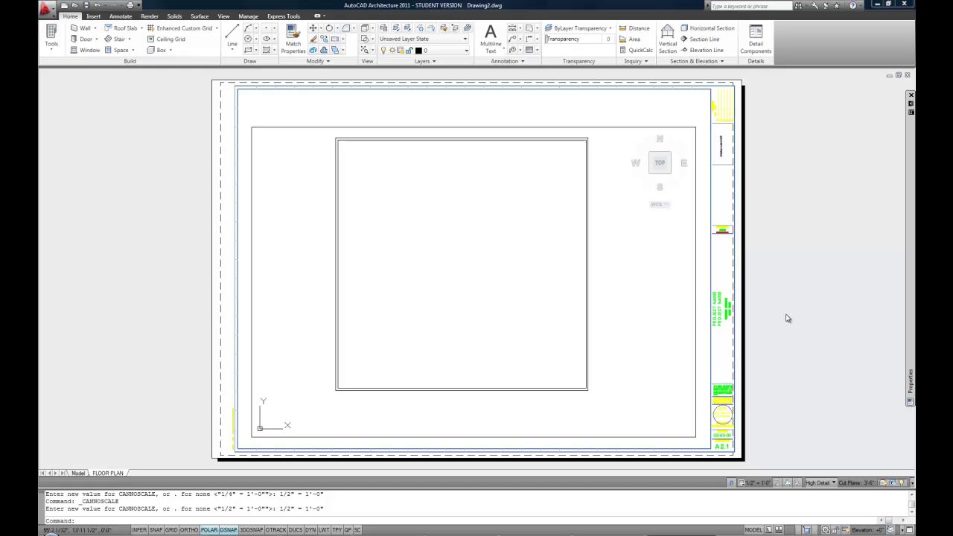
double_click(791, 317)
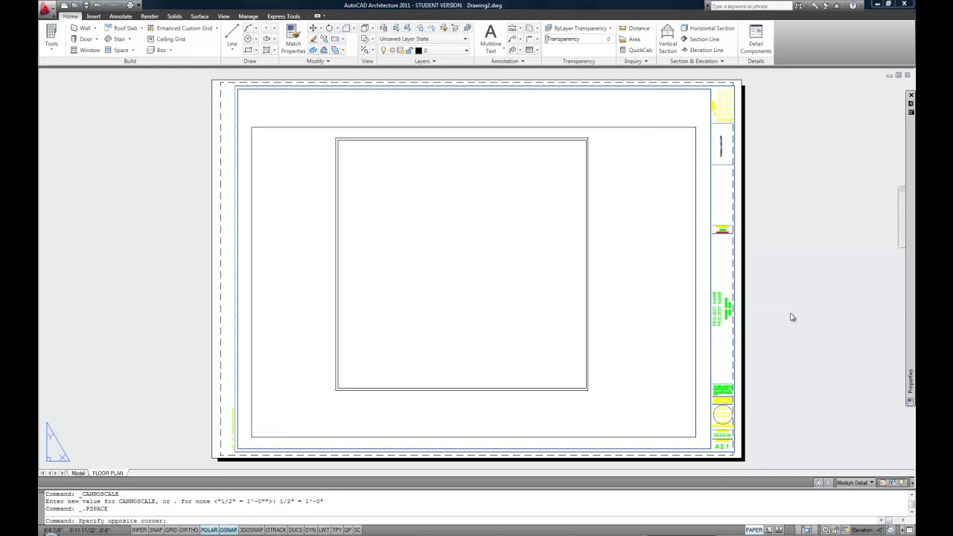
click(789, 323)
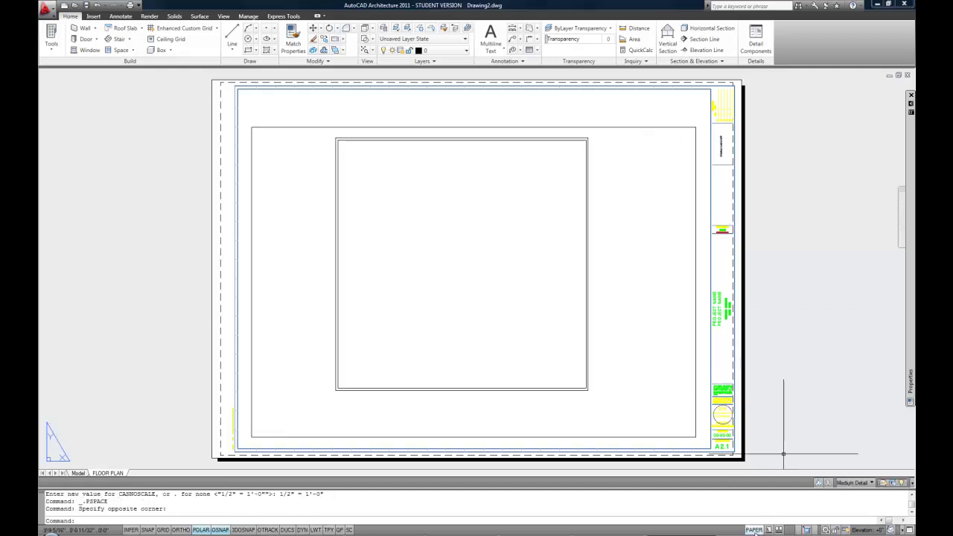